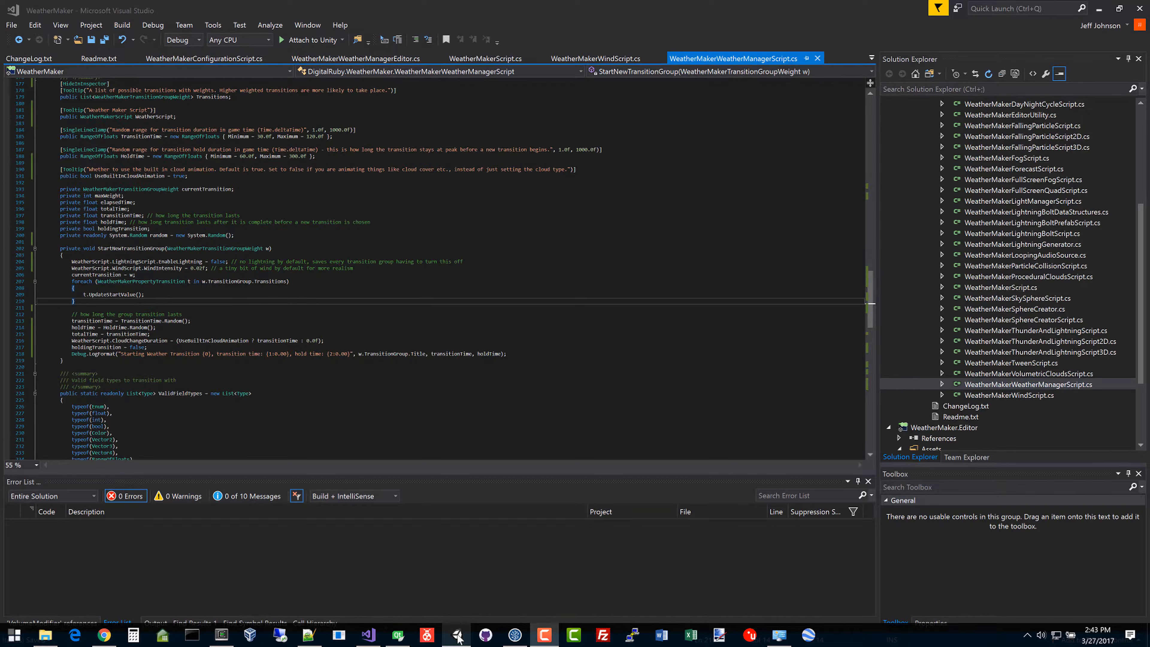
Step: Switch to Unity and examine the transition time, hold time and cloud animation settings of the snow and rain weather managers
click(458, 636)
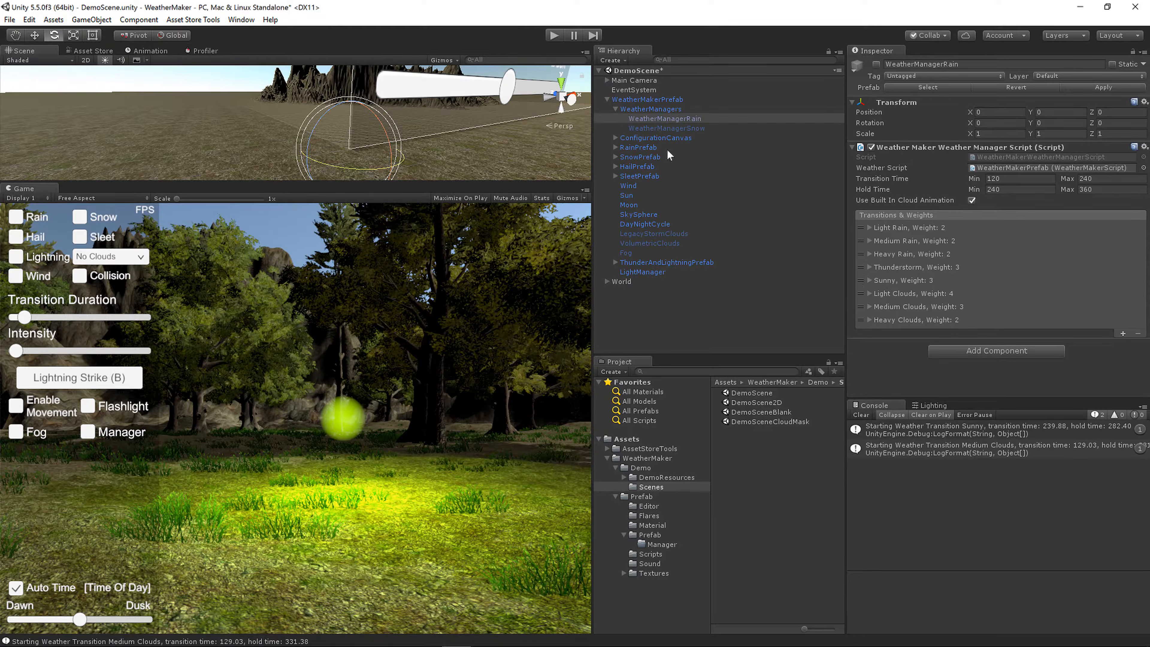
click(663, 129)
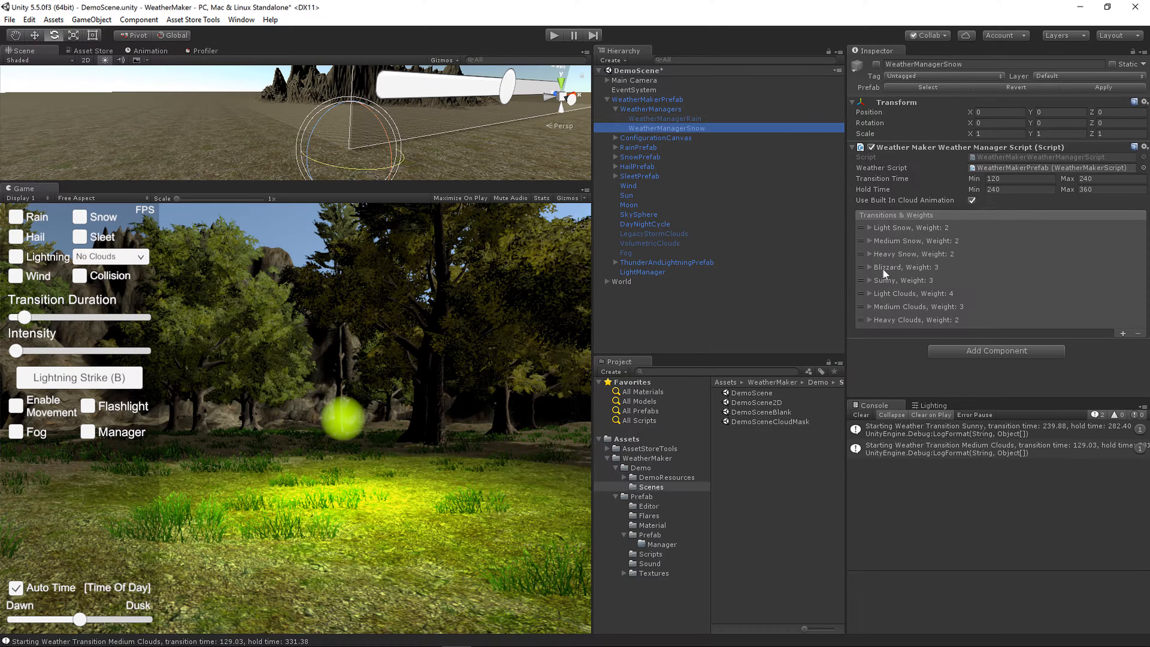
click(664, 119)
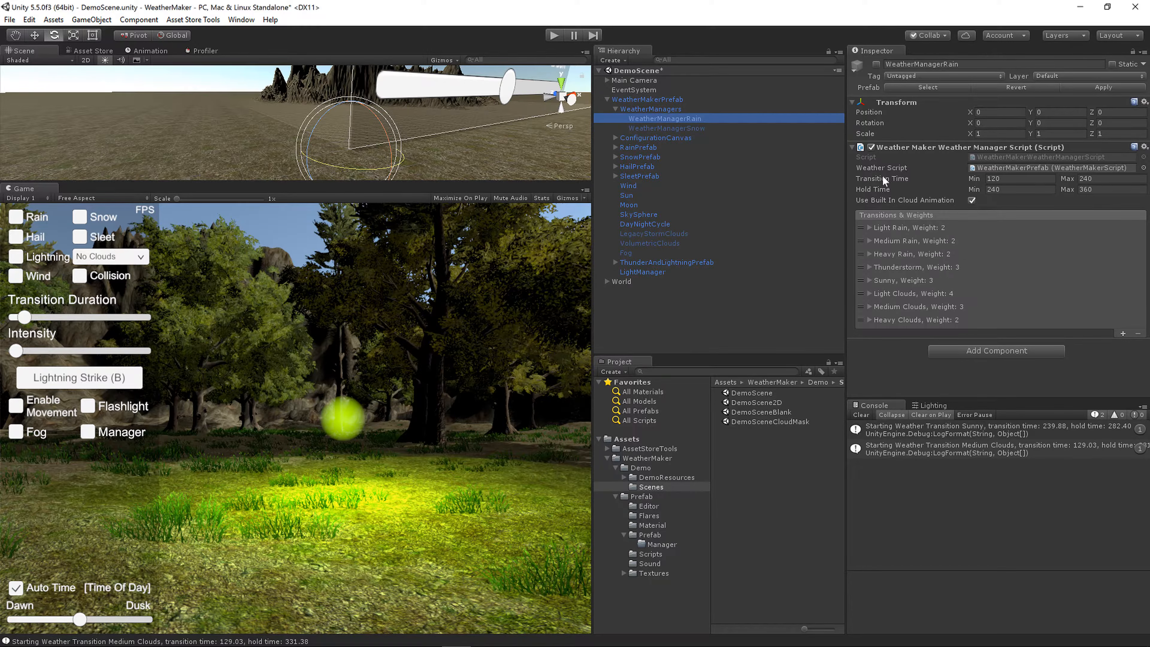
mouse_move(883, 178)
mouse_move(872, 199)
mouse_move(920, 198)
Step: Expand the rain manager's Light Rain transition group and view the curve of its Clouds field
click(869, 228)
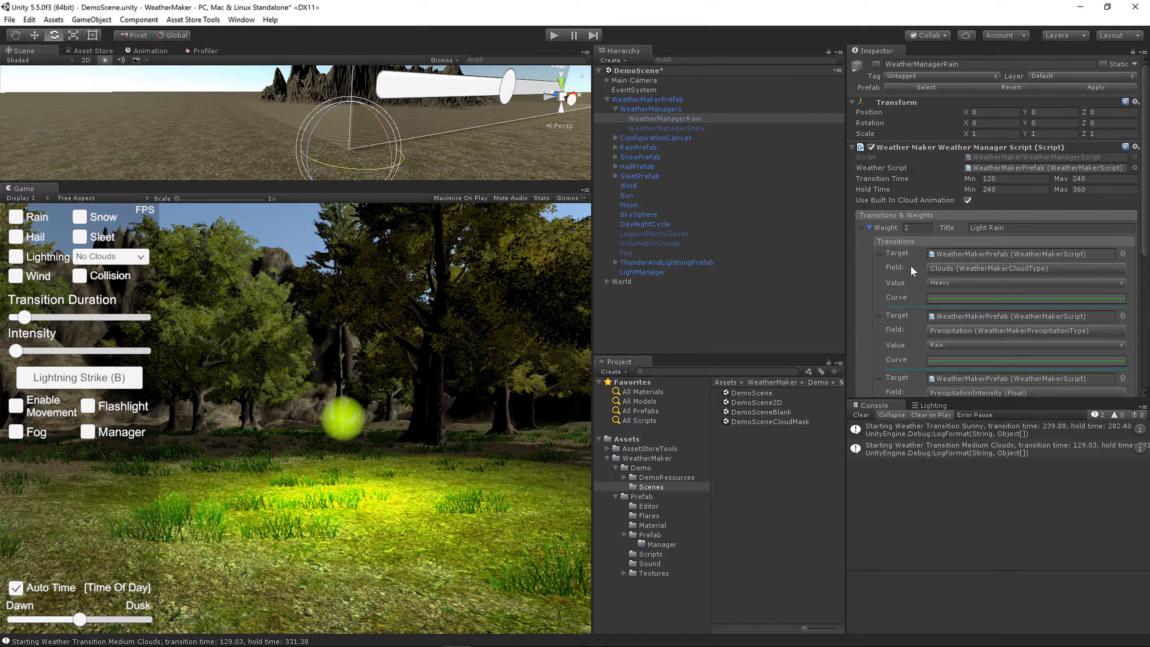
scroll(957, 291, down, 6)
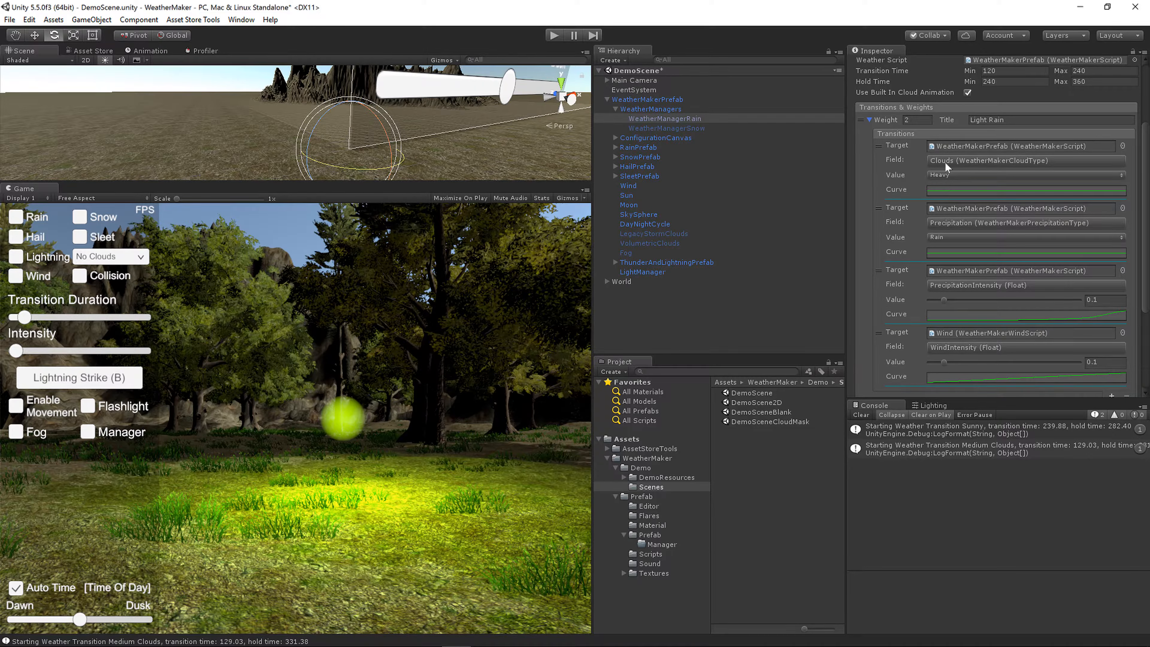
click(951, 188)
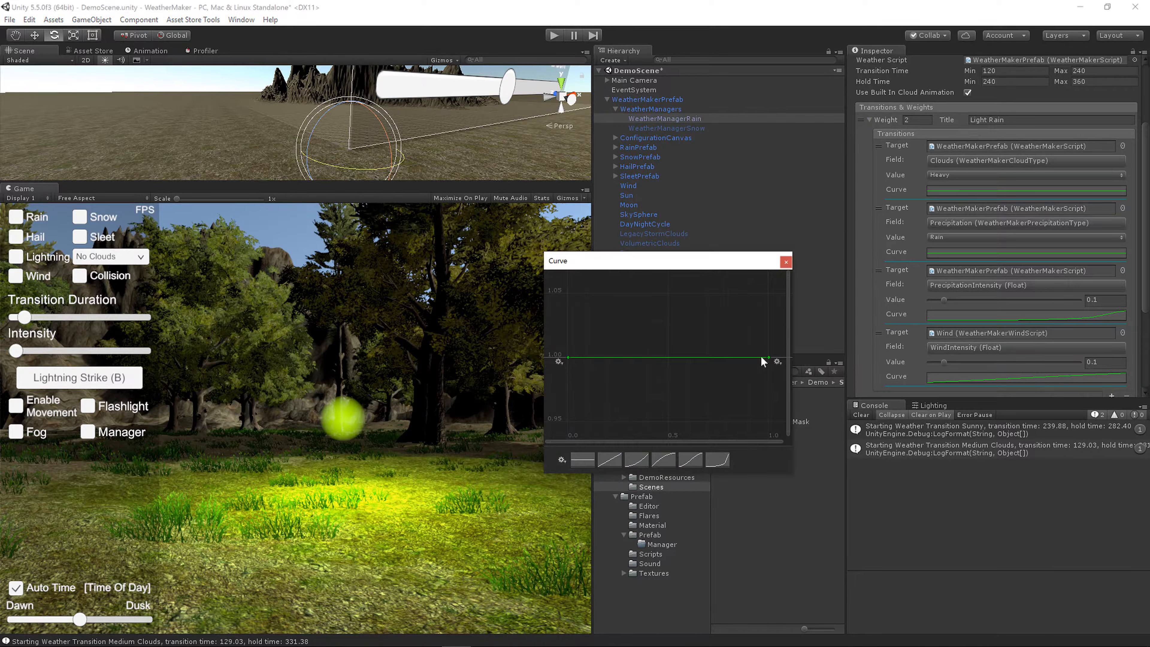
click(785, 263)
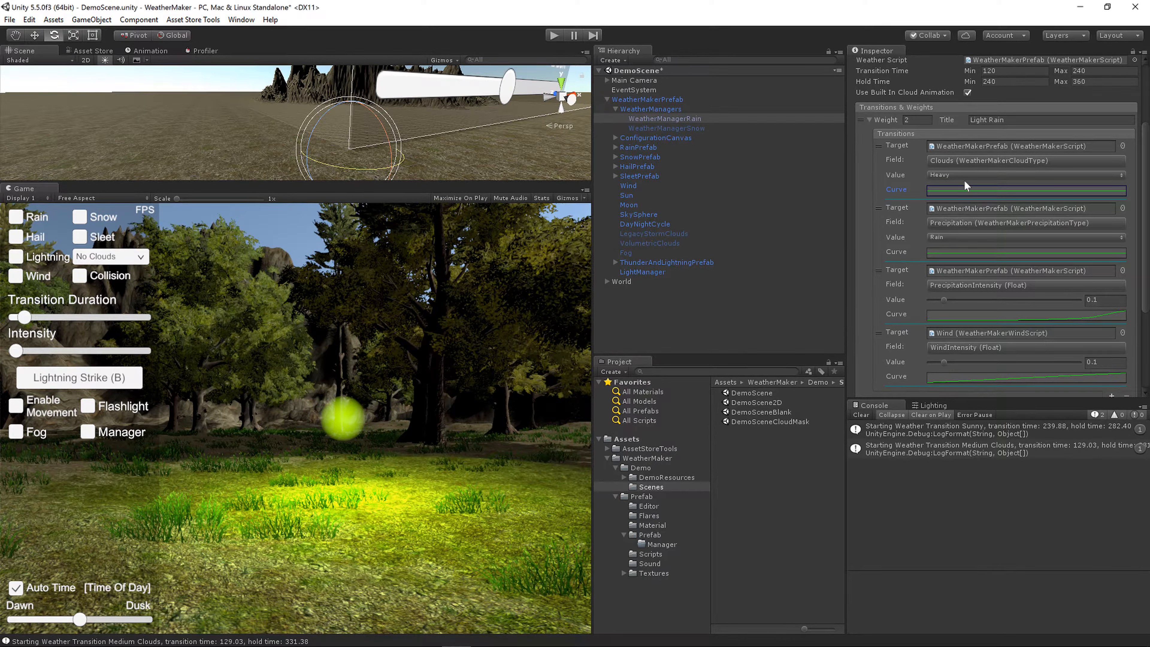
Step: Examine Light Rain's remaining transitions, including the PrecipitationIntensity and WindIntensity curves, and collapse the group
scroll(951, 206, up, 4)
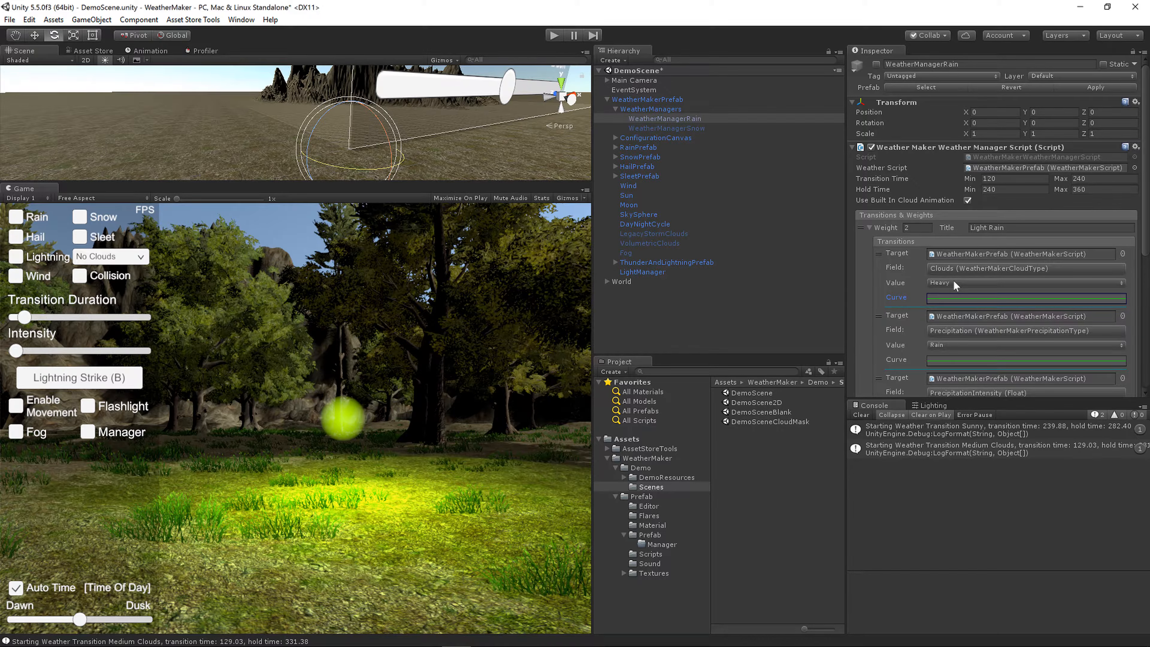
scroll(955, 284, down, 1)
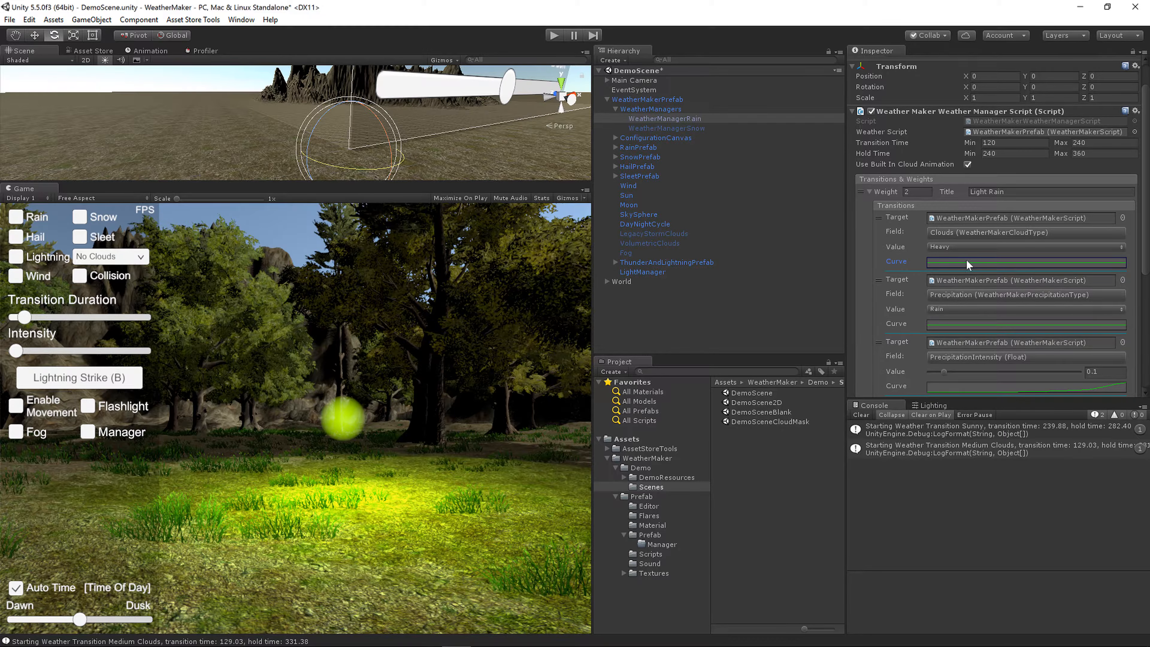
scroll(978, 299, down, 2)
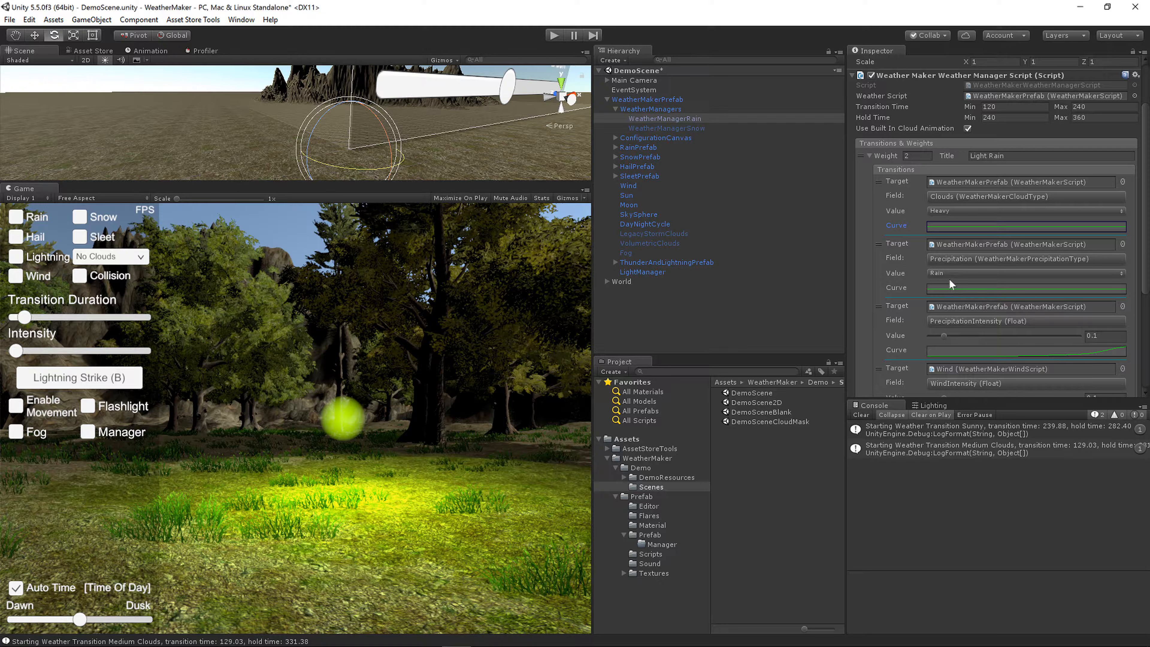
scroll(949, 290, down, 2)
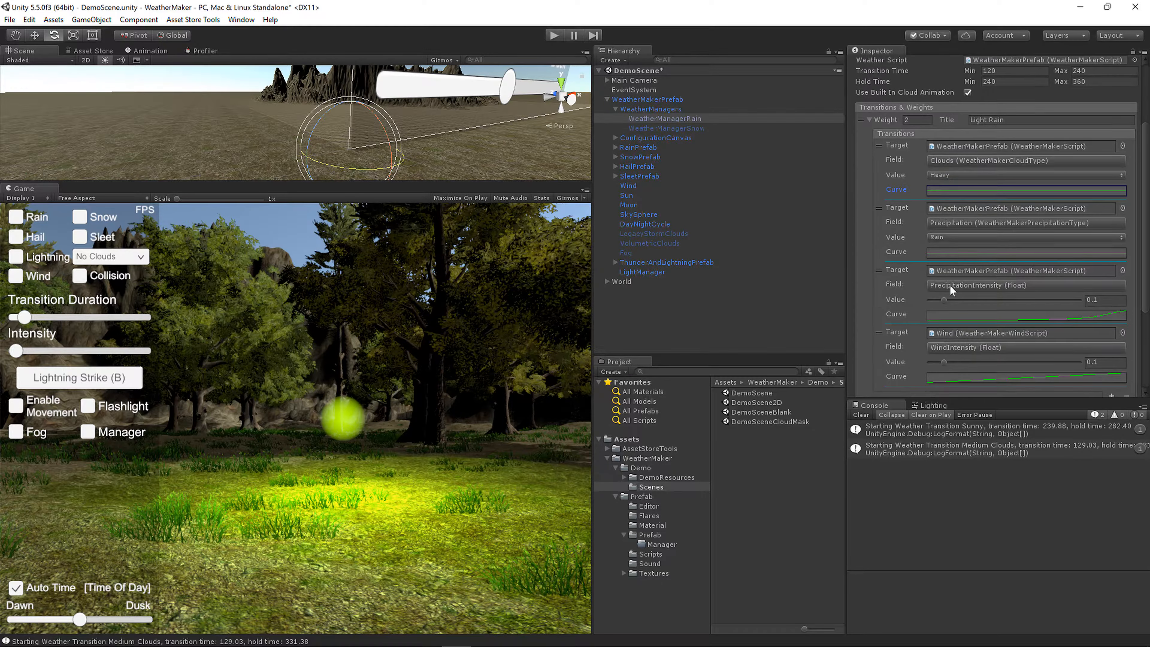
click(975, 314)
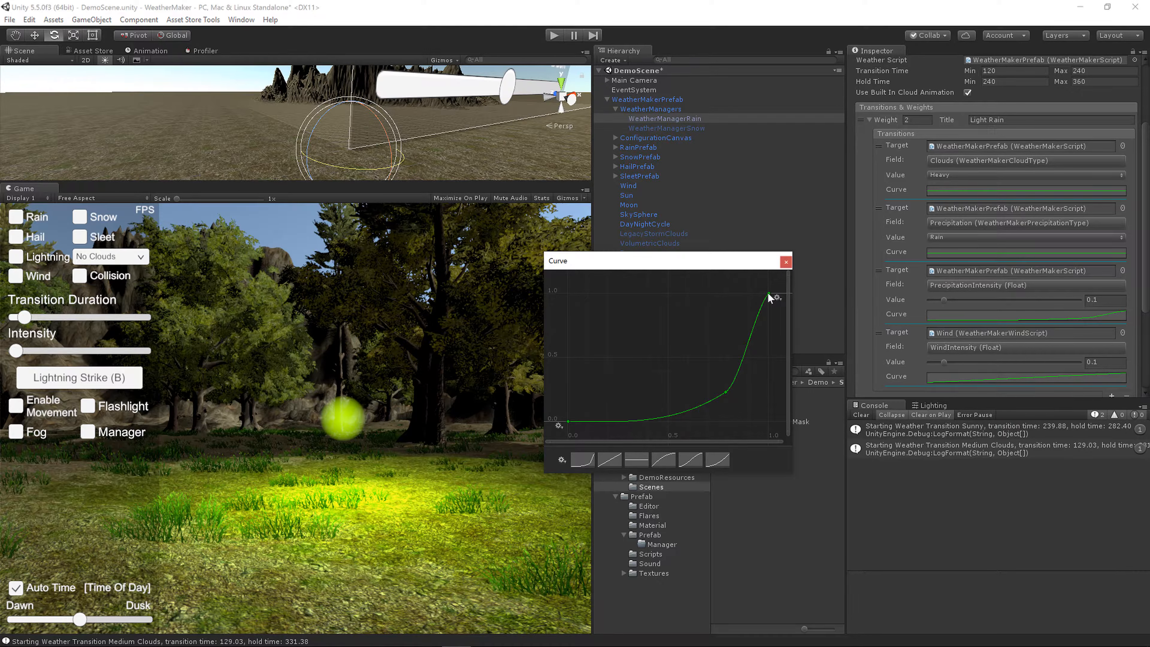
click(785, 263)
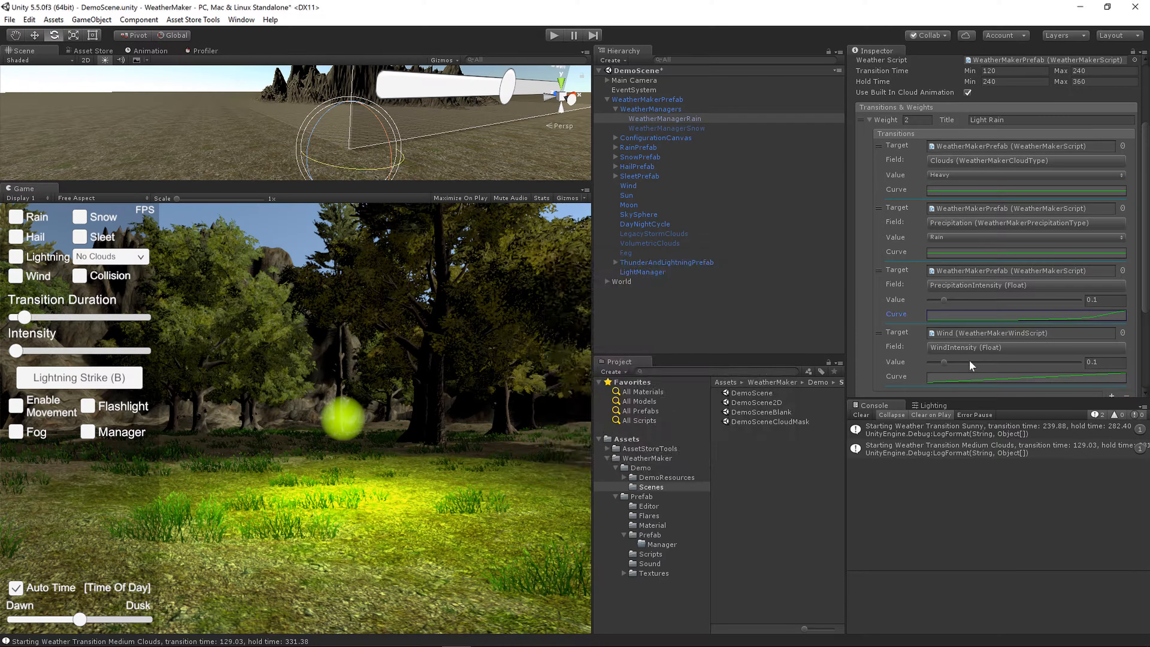
click(992, 379)
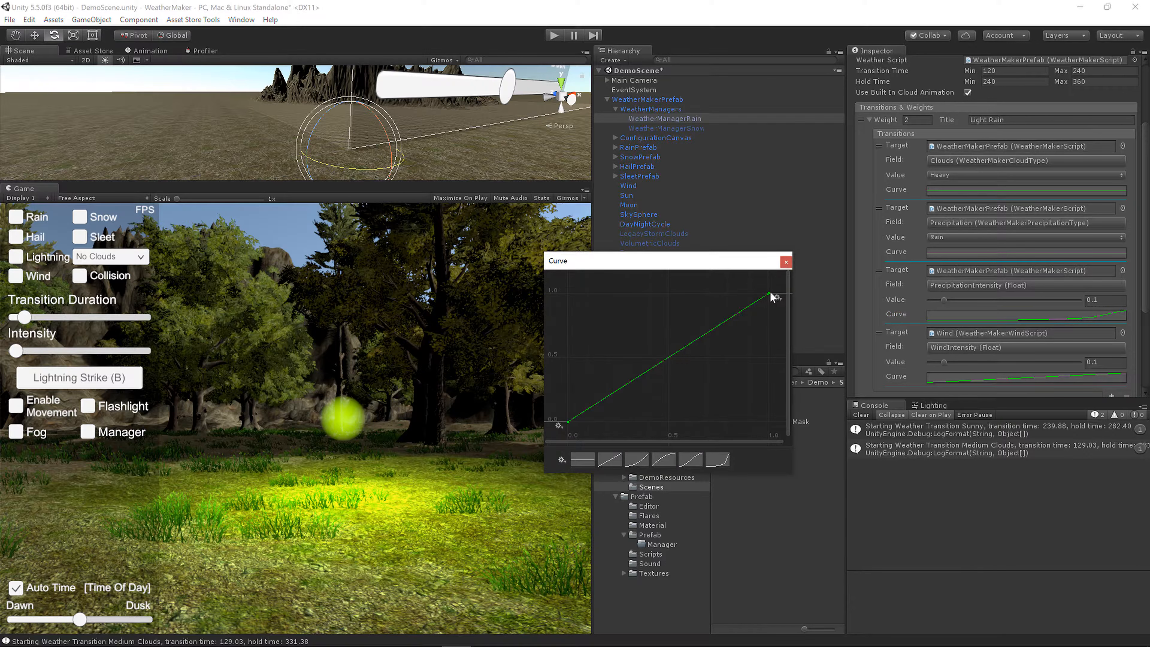
click(785, 262)
click(870, 119)
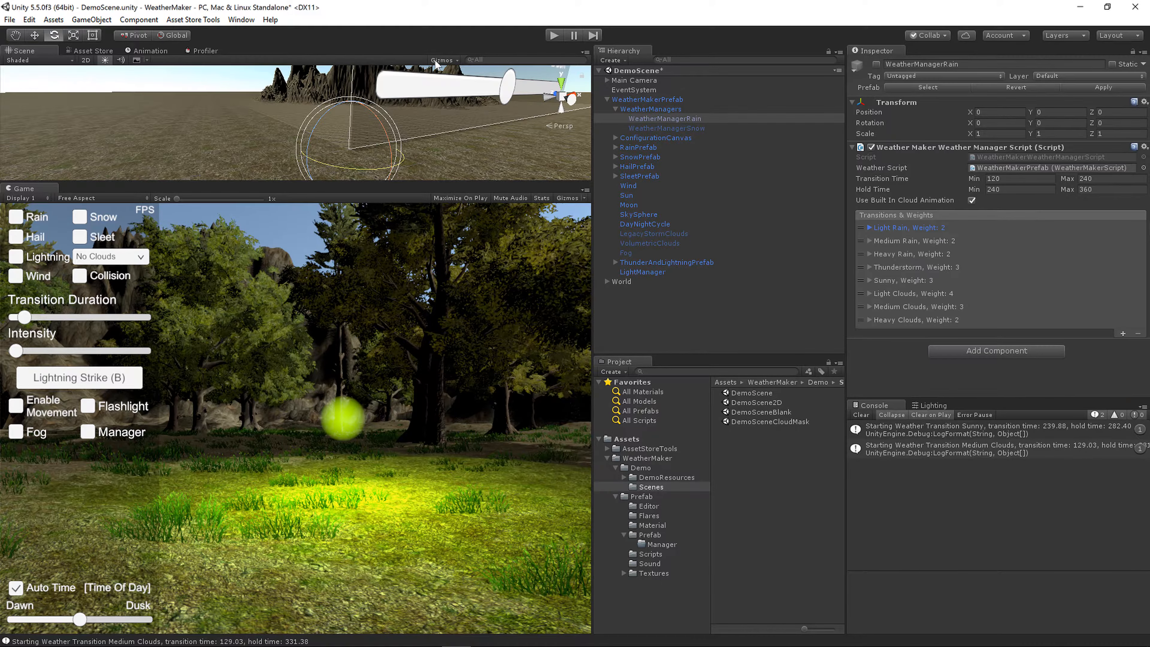
Step: Examine the Thunderstorm group's transitions, including the EnableLightning curve, and collapse the group
click(869, 267)
scroll(951, 323, down, 3)
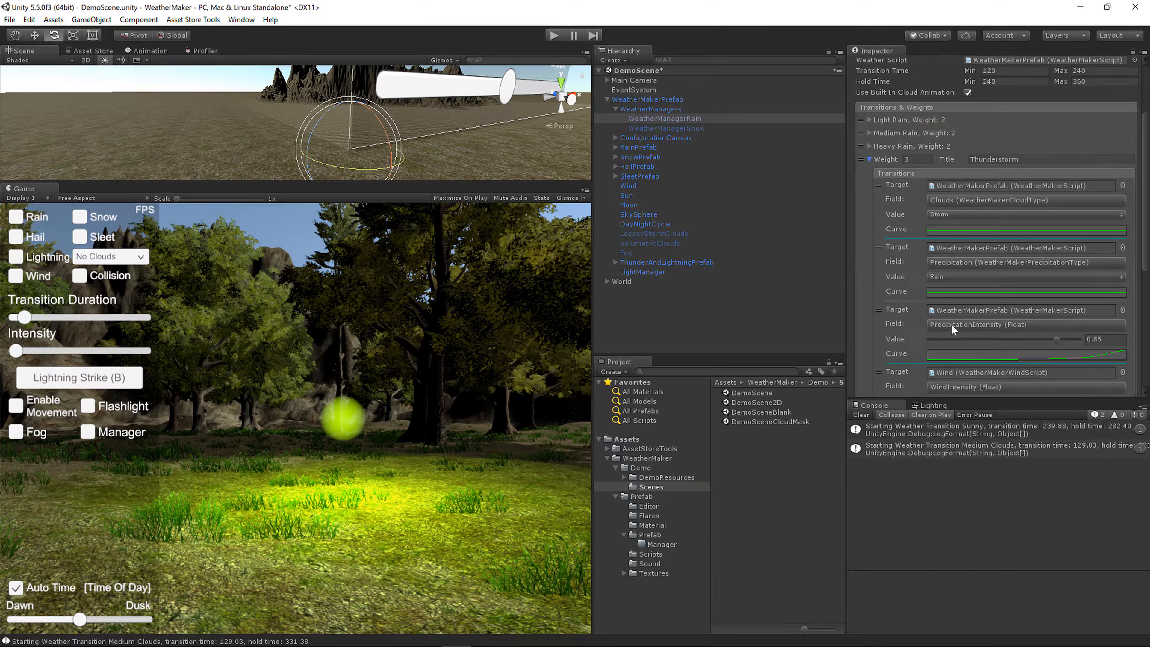
scroll(951, 324, down, 3)
scroll(964, 339, down, 1)
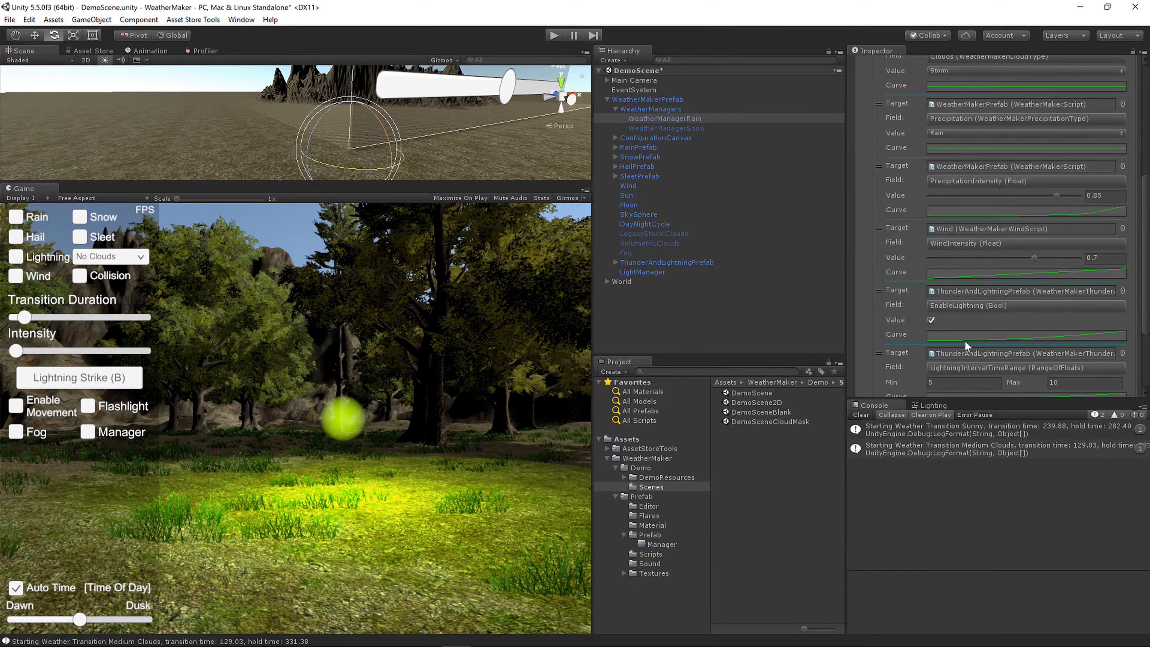
click(960, 342)
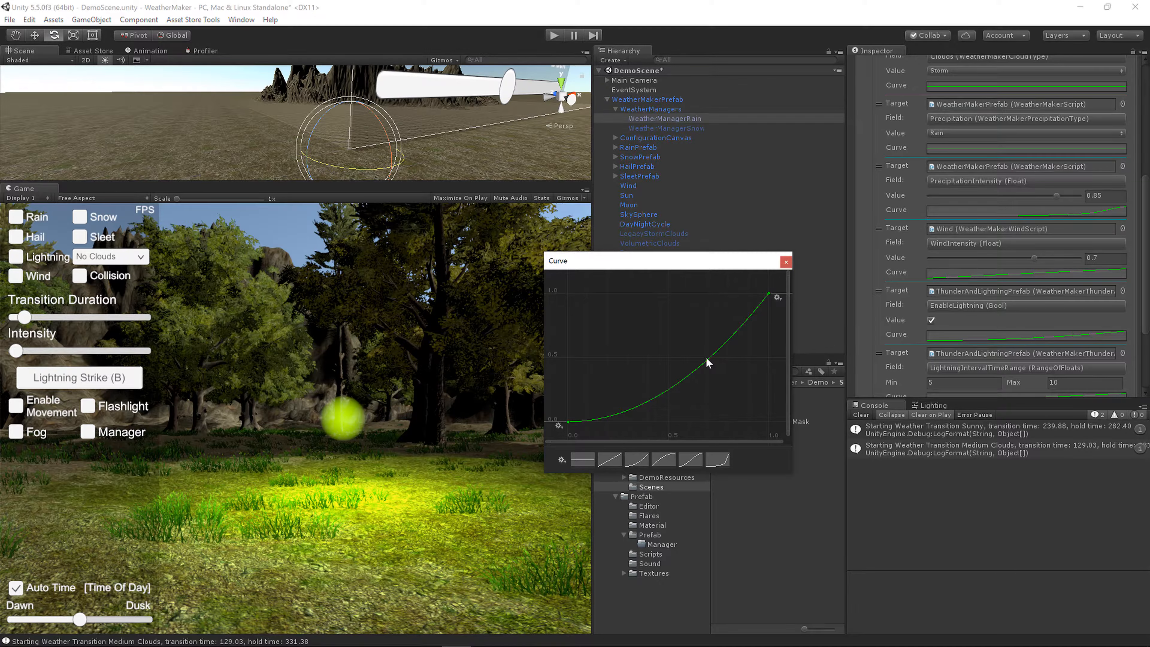
click(786, 261)
scroll(1000, 326, up, 5)
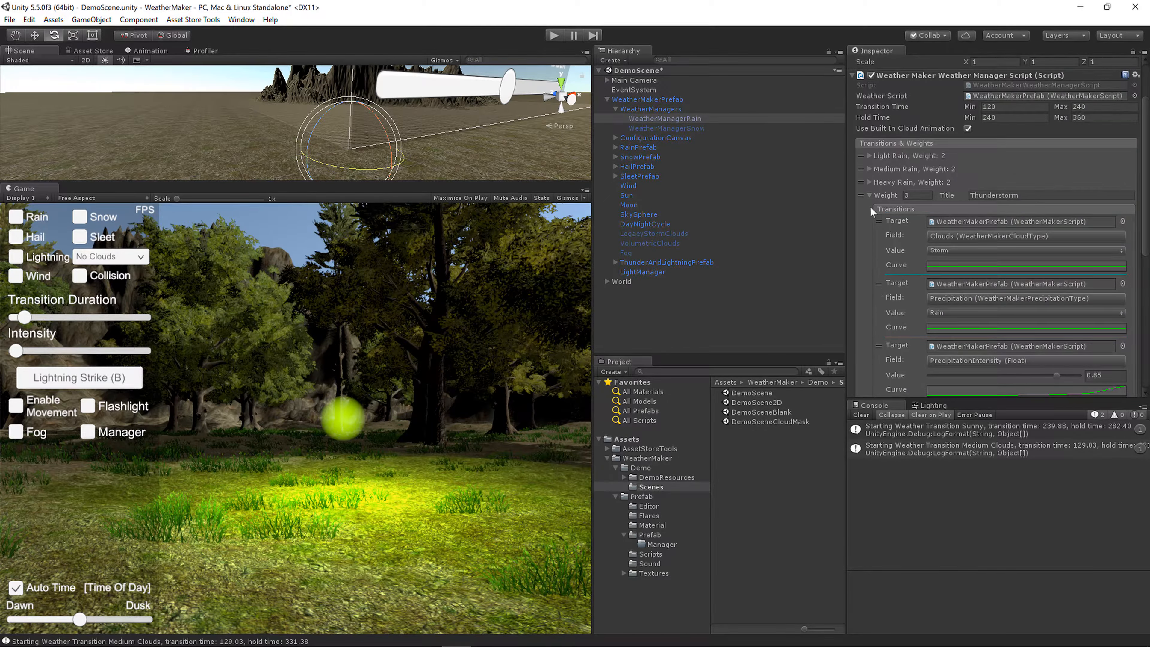
scroll(893, 266, up, 3)
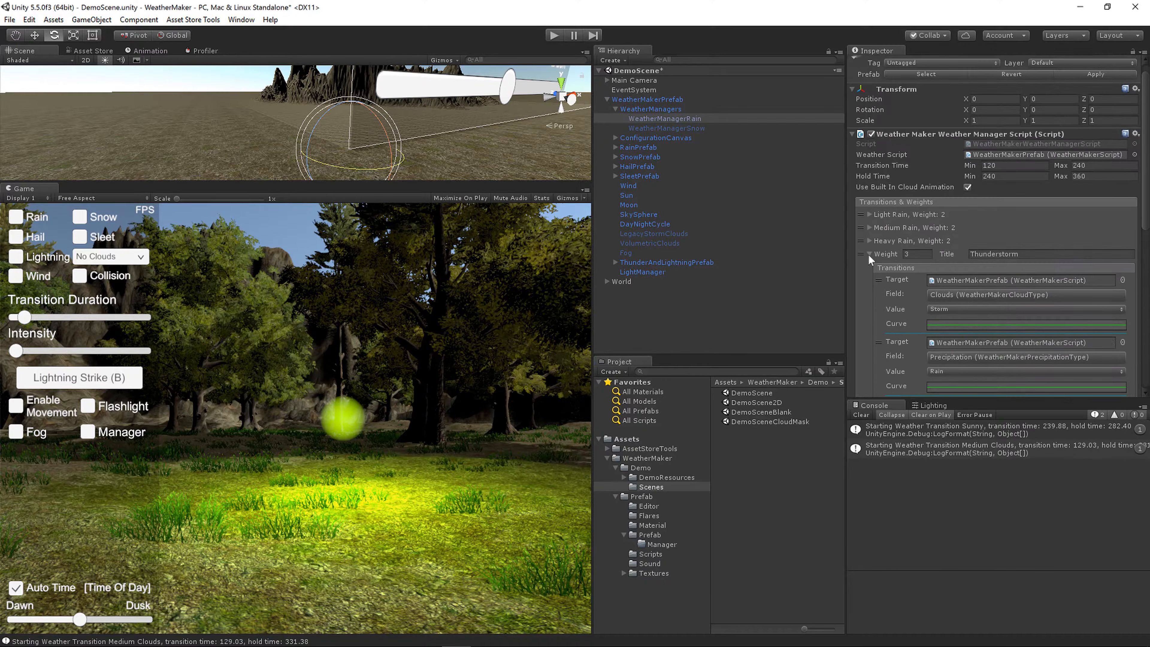
click(868, 254)
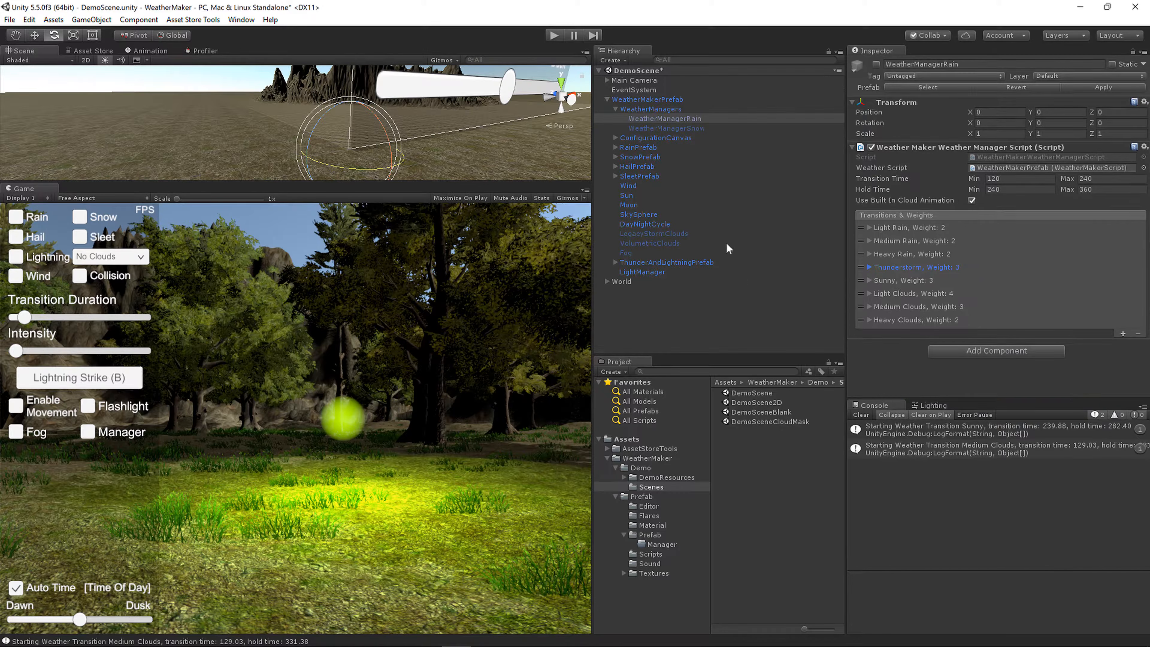
Step: Select WeatherManagerSnow, examine the transitions of its Blizzard group, and collapse the group
click(685, 127)
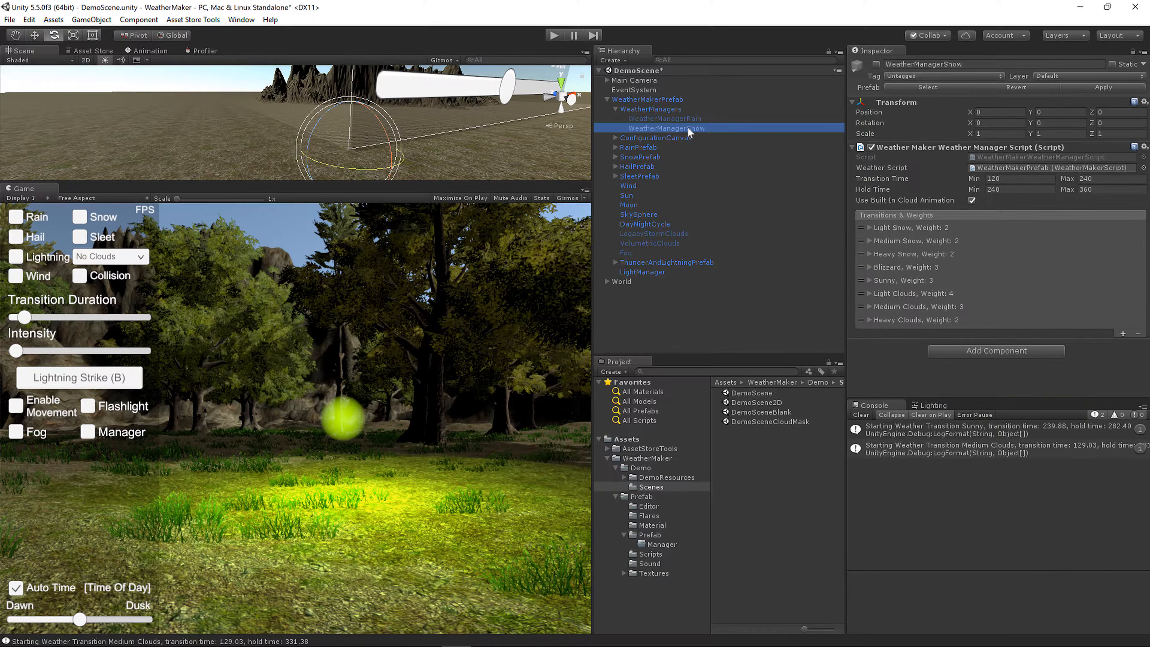
click(869, 267)
scroll(960, 317, down, 5)
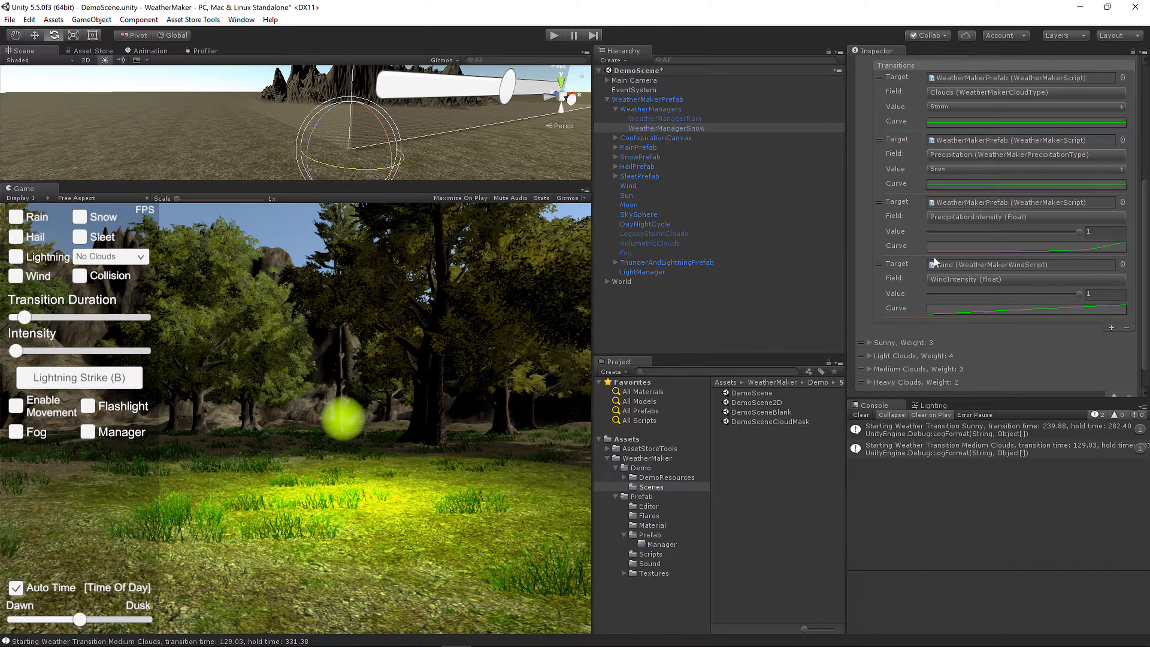
scroll(995, 310, up, 5)
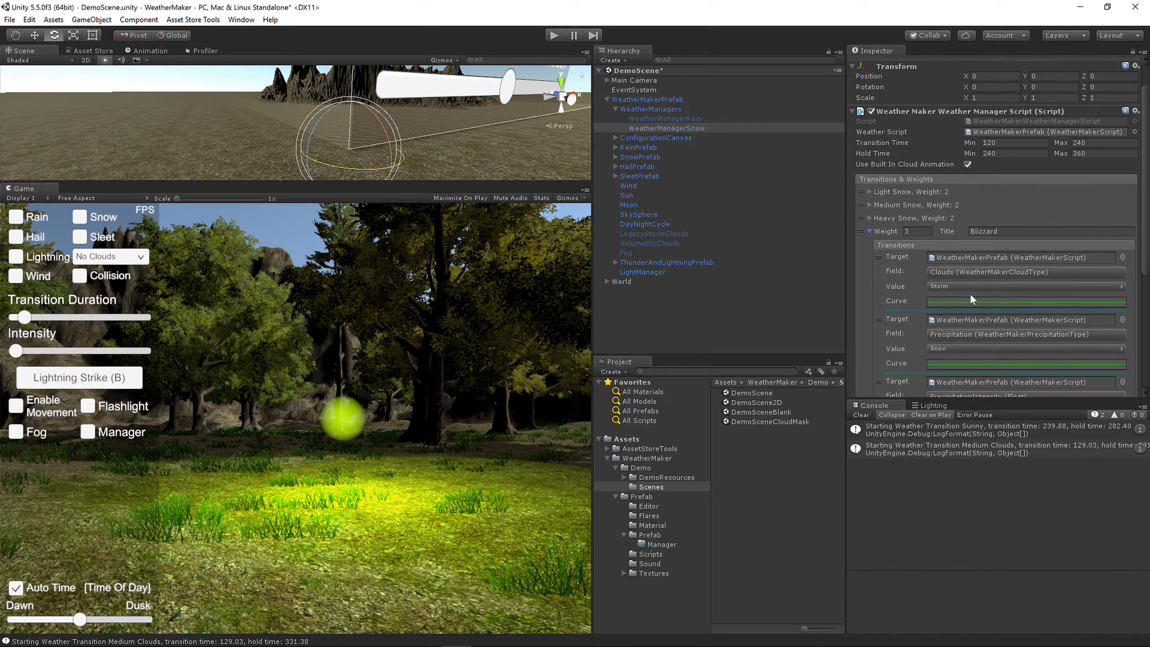
click(870, 232)
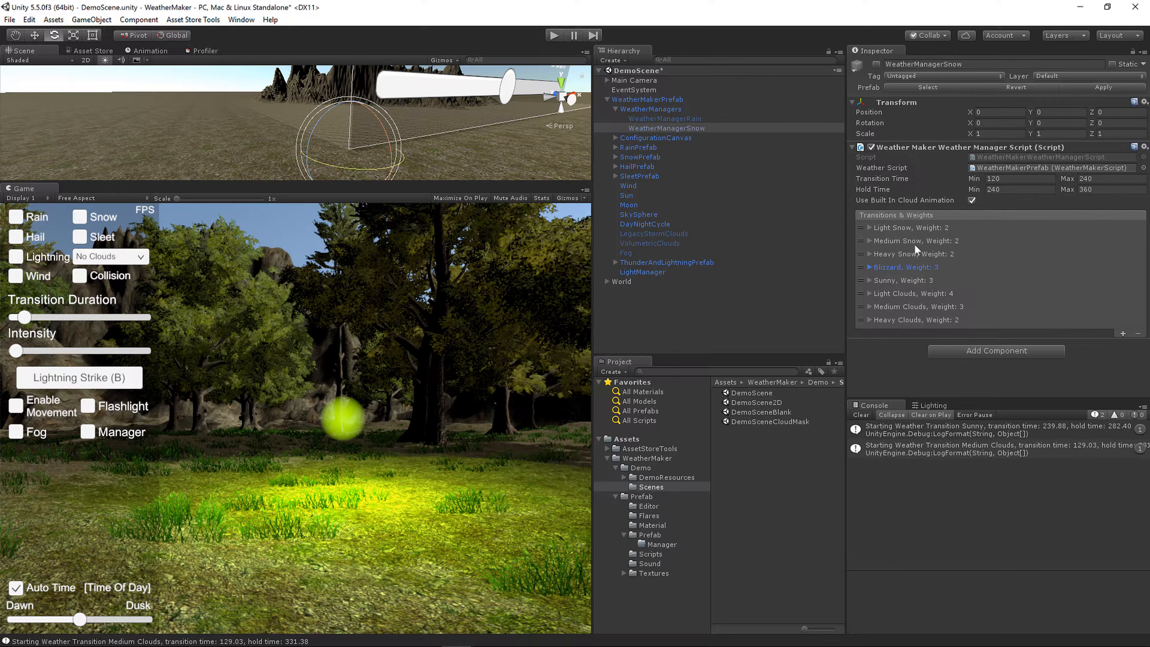
Step: Expand the Light Snow group and examine its cloud, precipitation and wind transitions
click(861, 228)
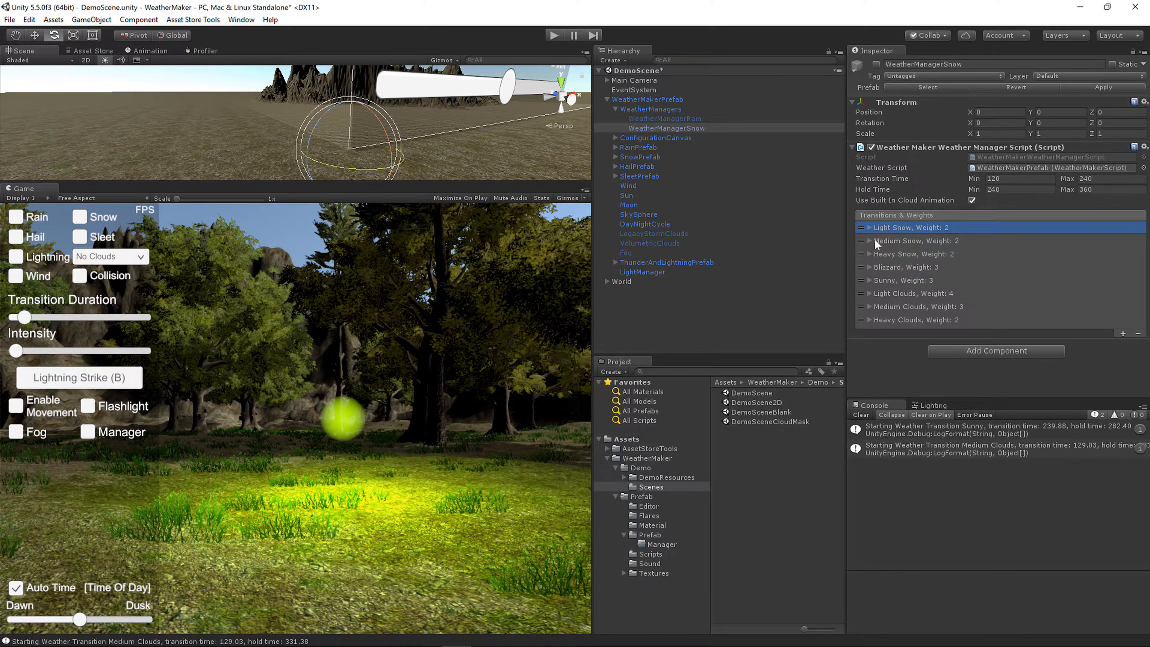
click(869, 227)
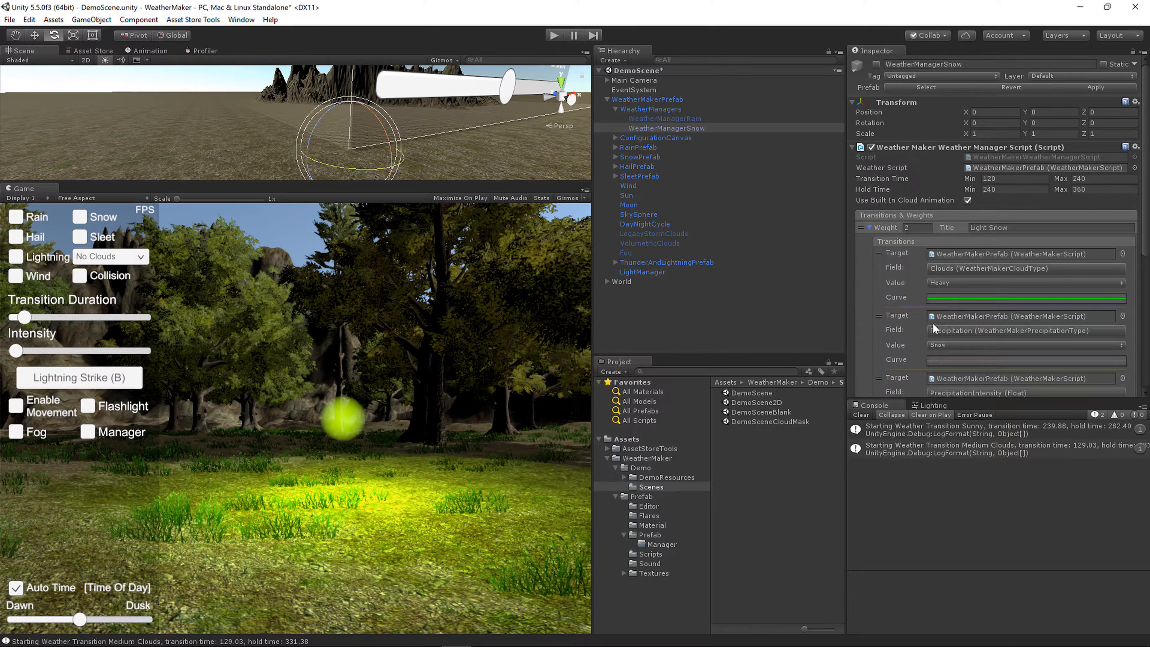
scroll(930, 313, down, 5)
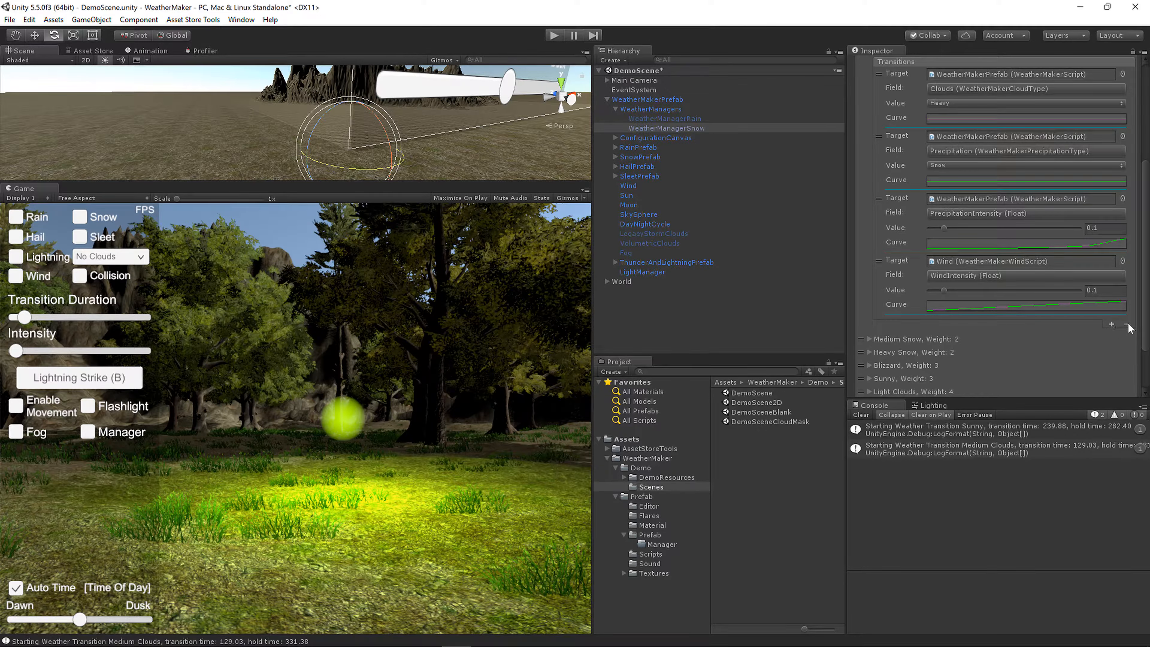
click(880, 261)
scroll(1011, 333, up, 5)
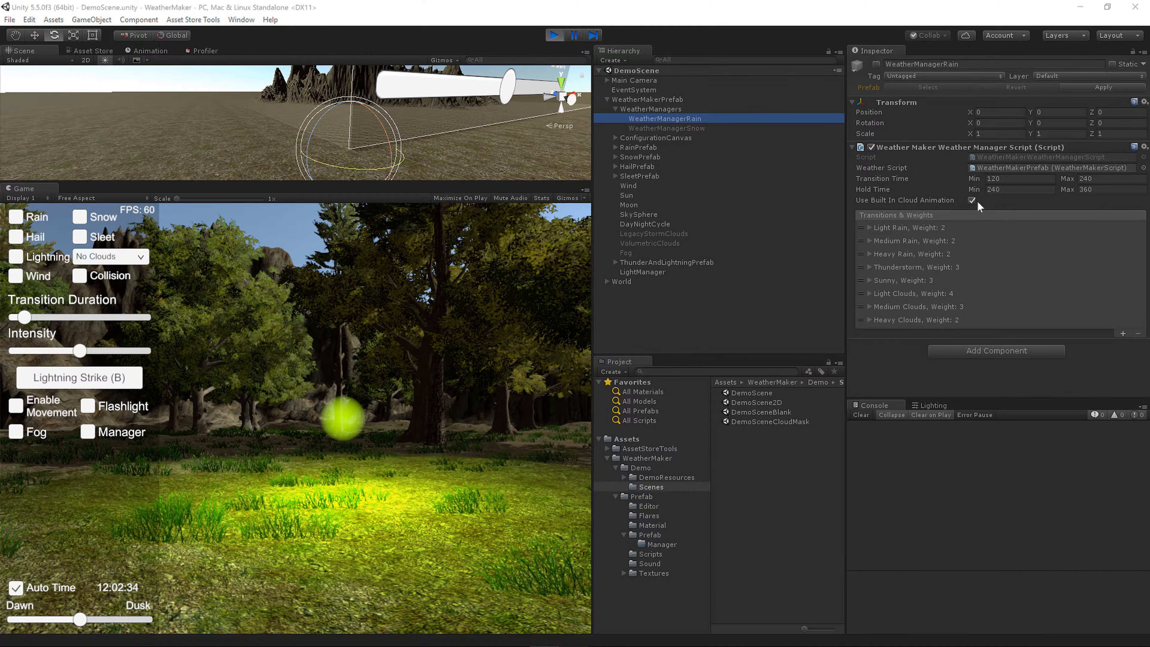
Step: In play mode, set WeatherManagerRain's Transition Time and Hold Time ranges both to a minimum of 5 and a maximum of 10
click(1012, 180)
text(5)
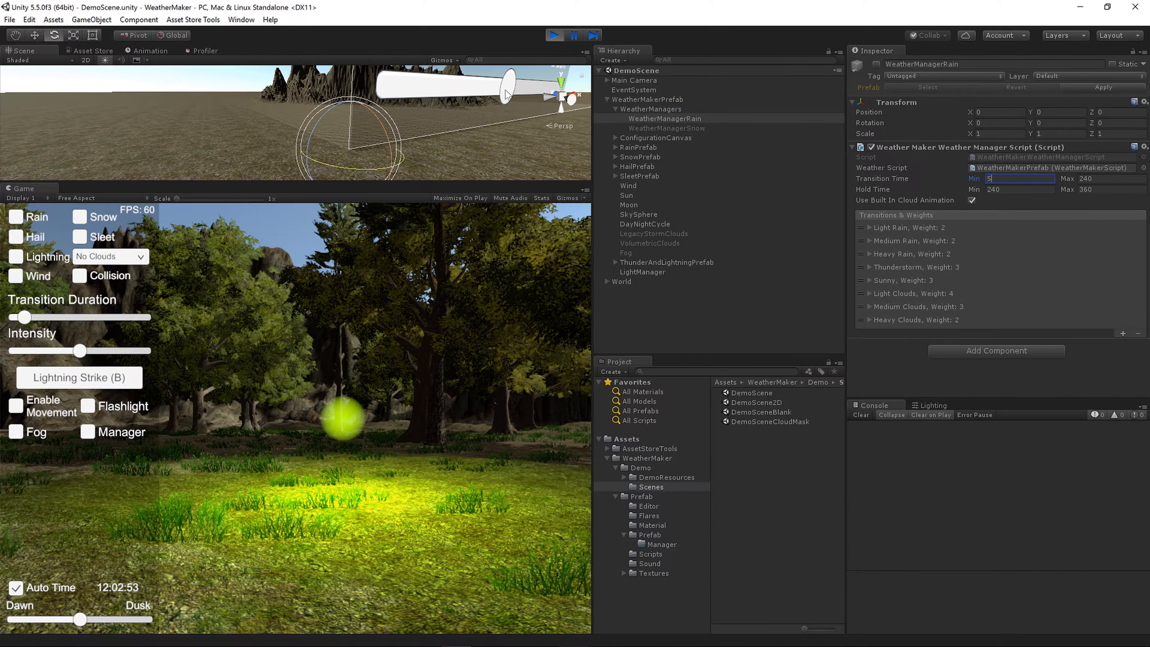
key(Tab)
text(10)
key(Tab)
text(5)
key(Tab)
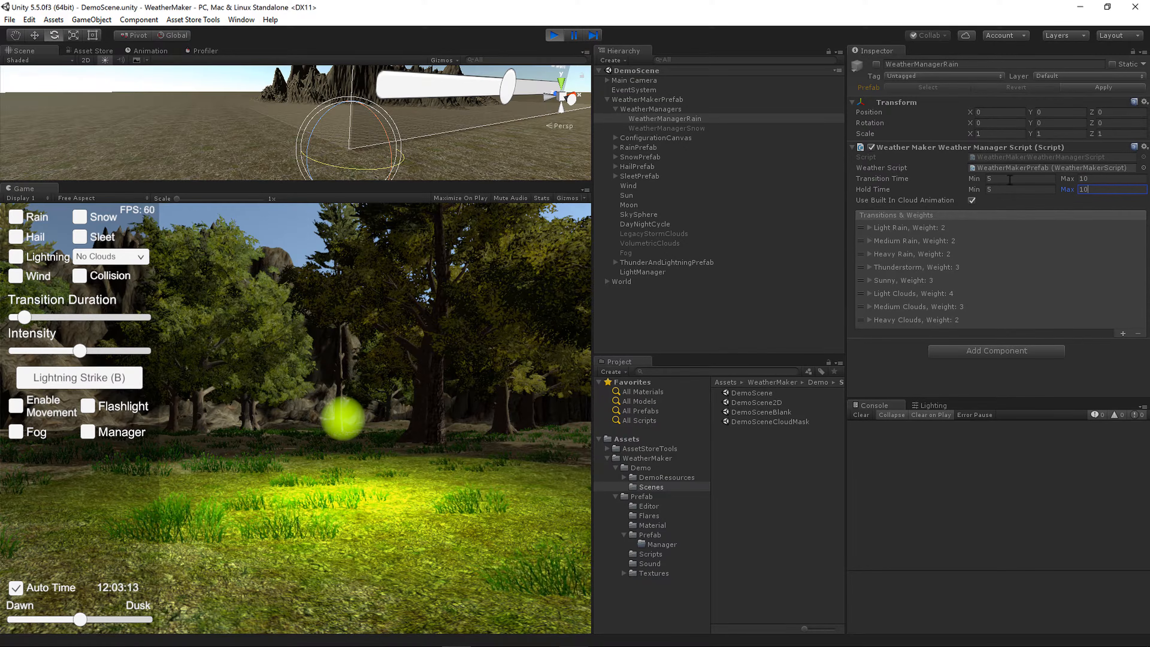
click(1009, 179)
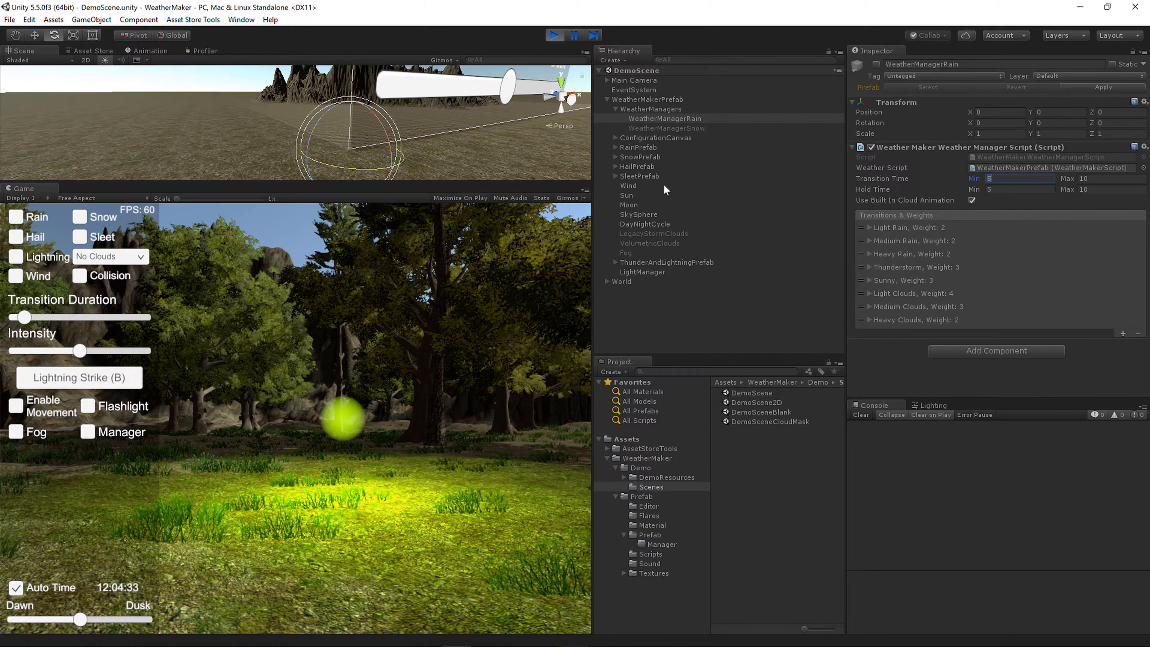
Step: With the weather manager running, move the camera to view the forest and sky, and enable Collision
right_drag(400, 387, 362, 363)
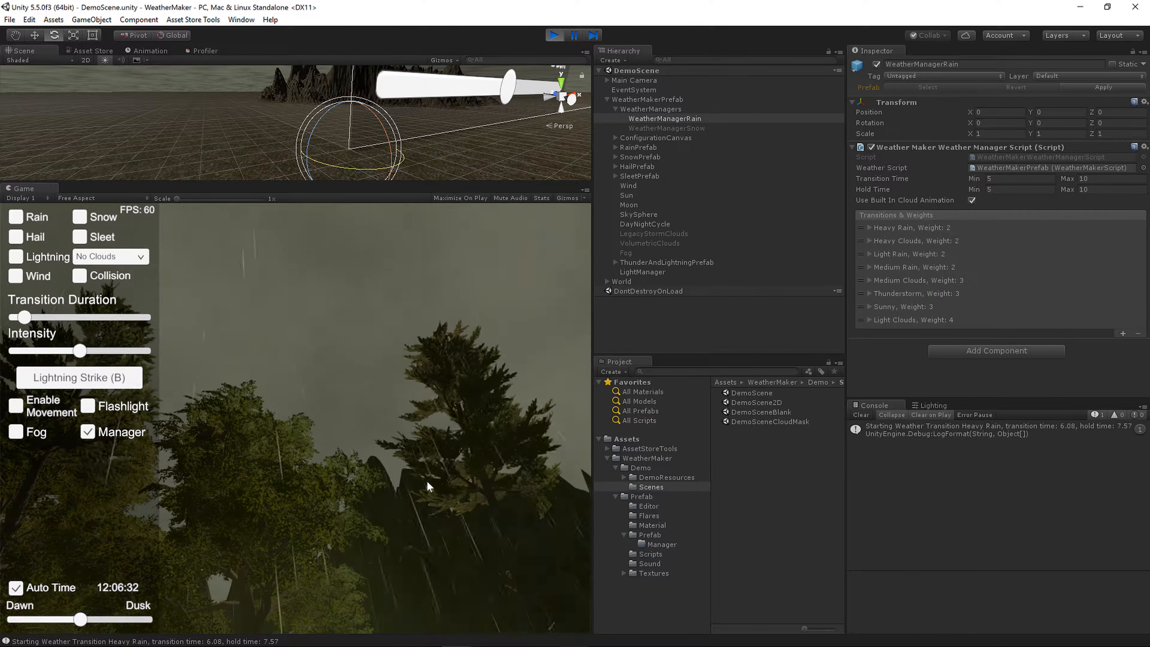
key(m)
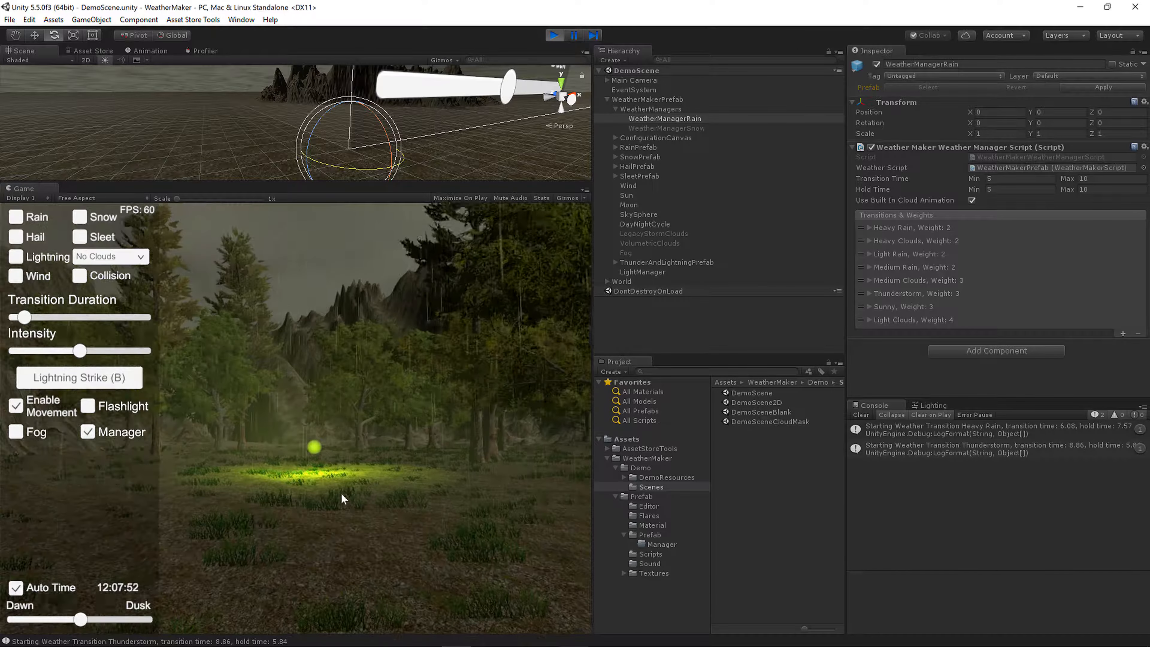
key(m)
click(80, 276)
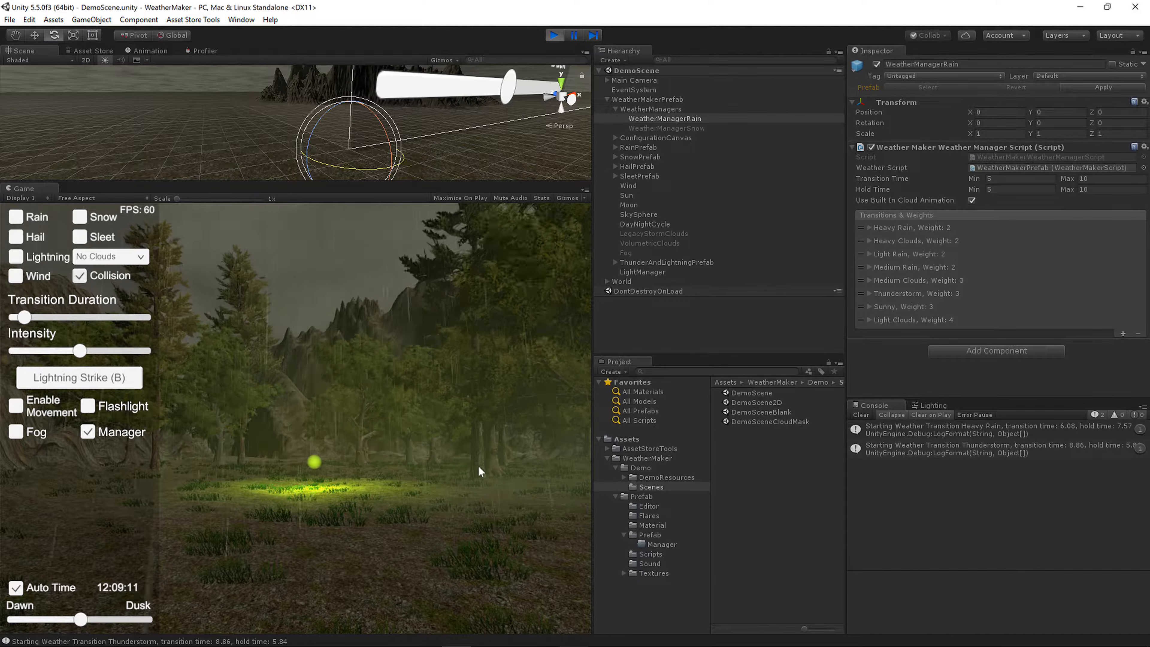
Step: Look around the forest and sky while the weather transitions run, and exit play mode
key(m)
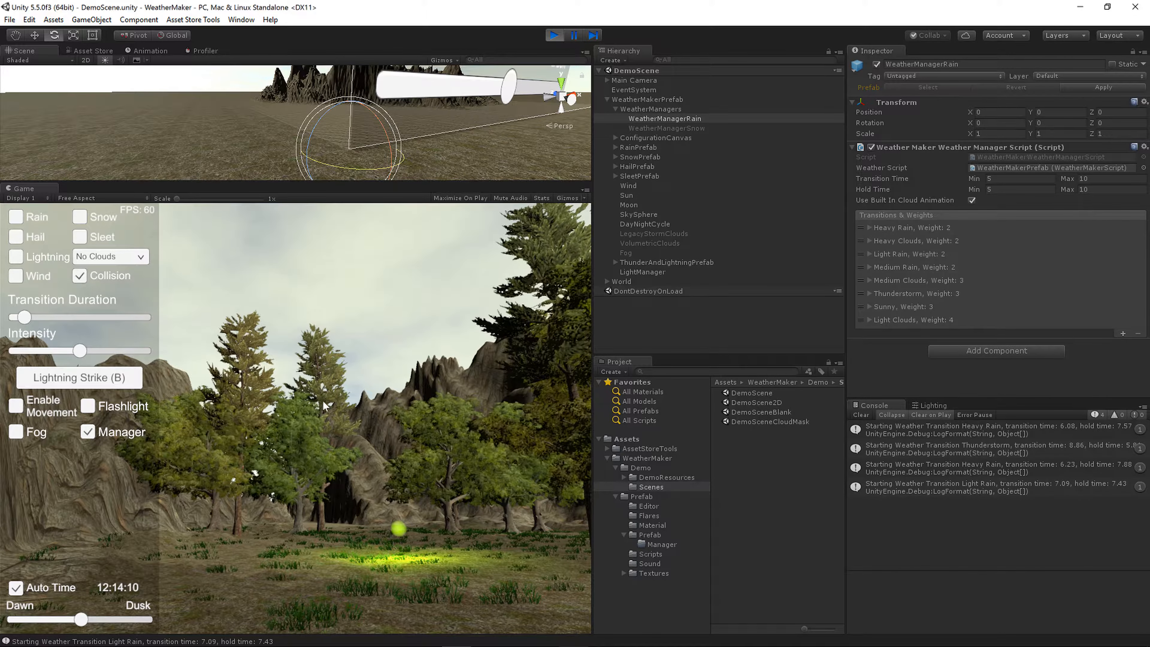
key(m)
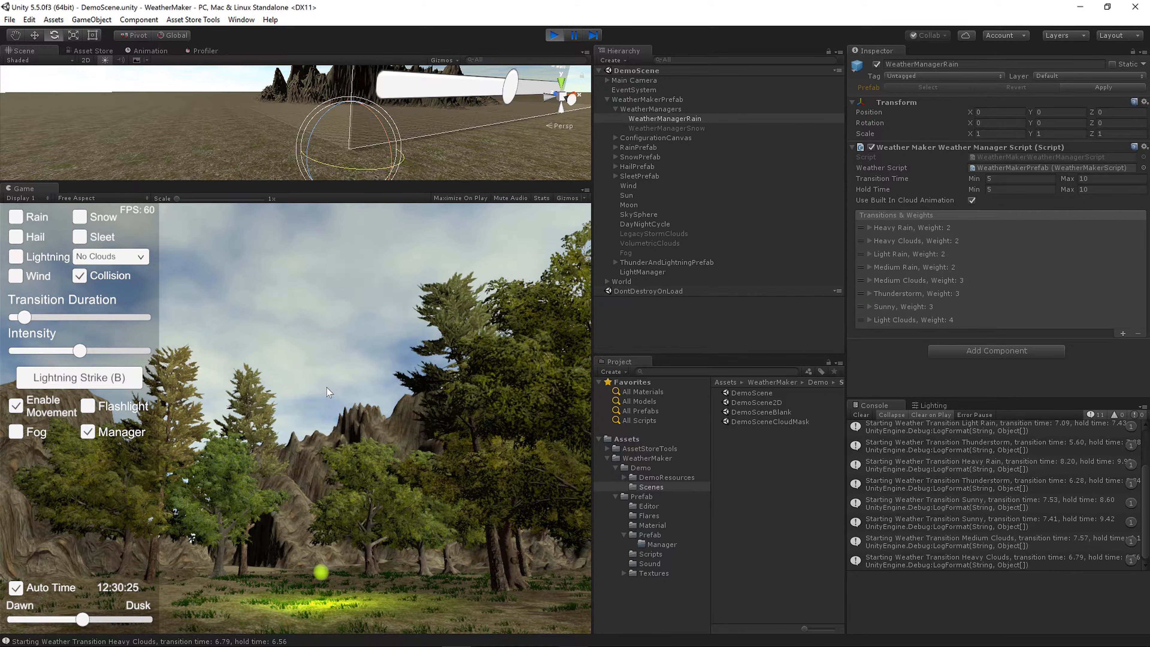
key(m)
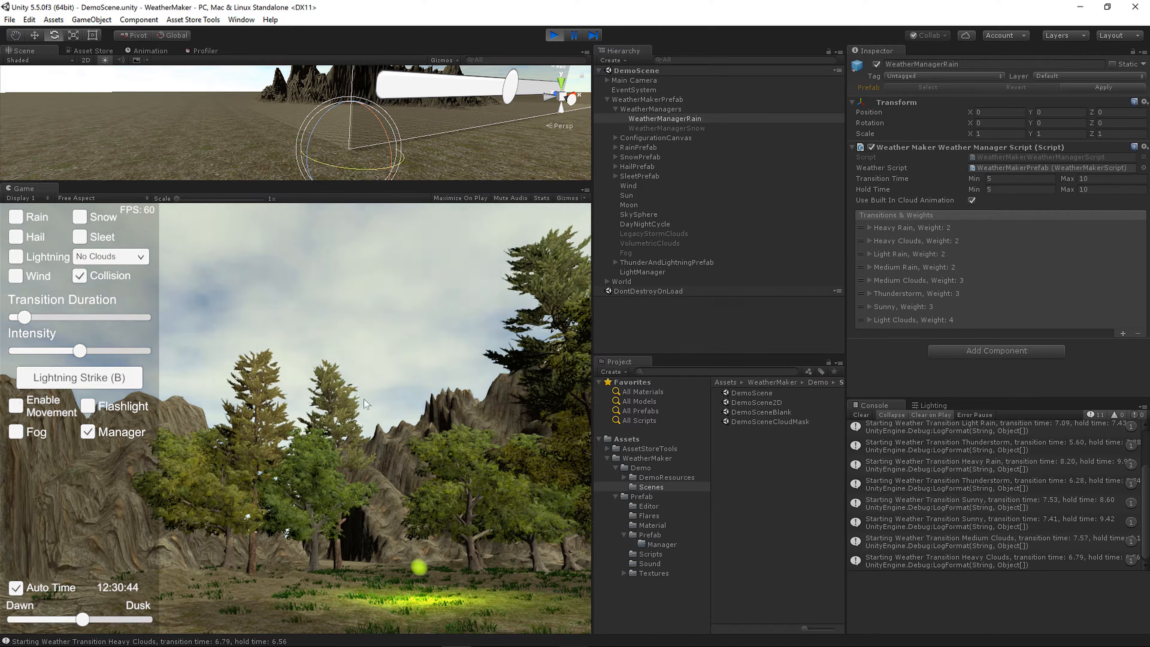
click(554, 36)
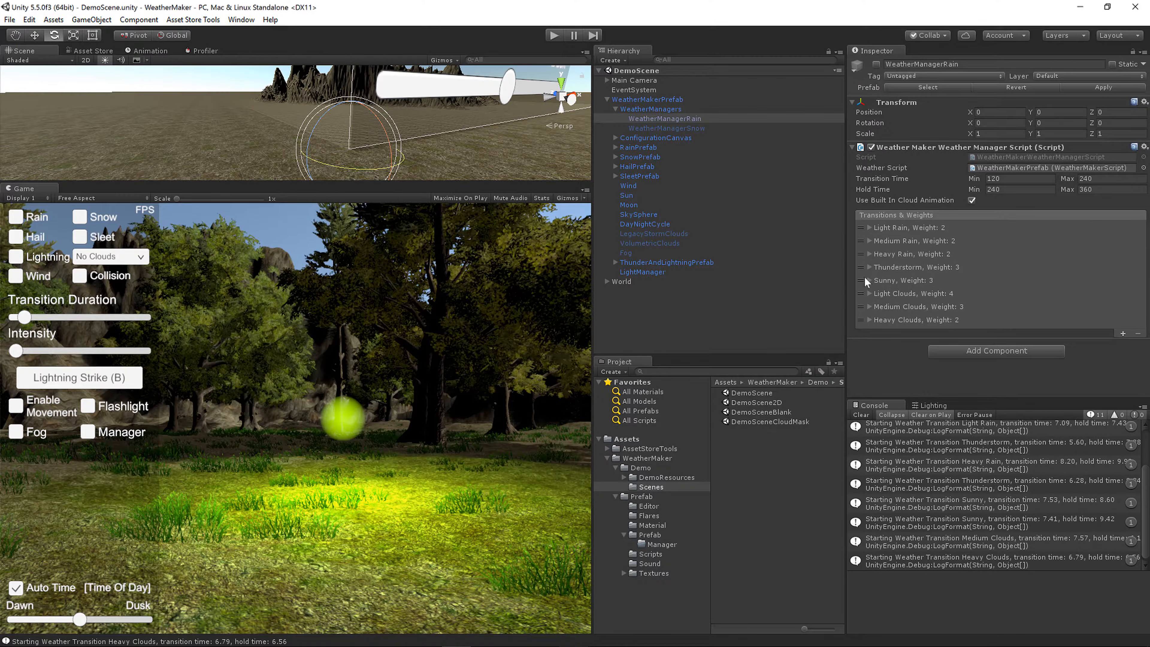
Step: Set the weight of WeatherManagerRain's Thunderstorm group to 999 and enter play mode
click(870, 266)
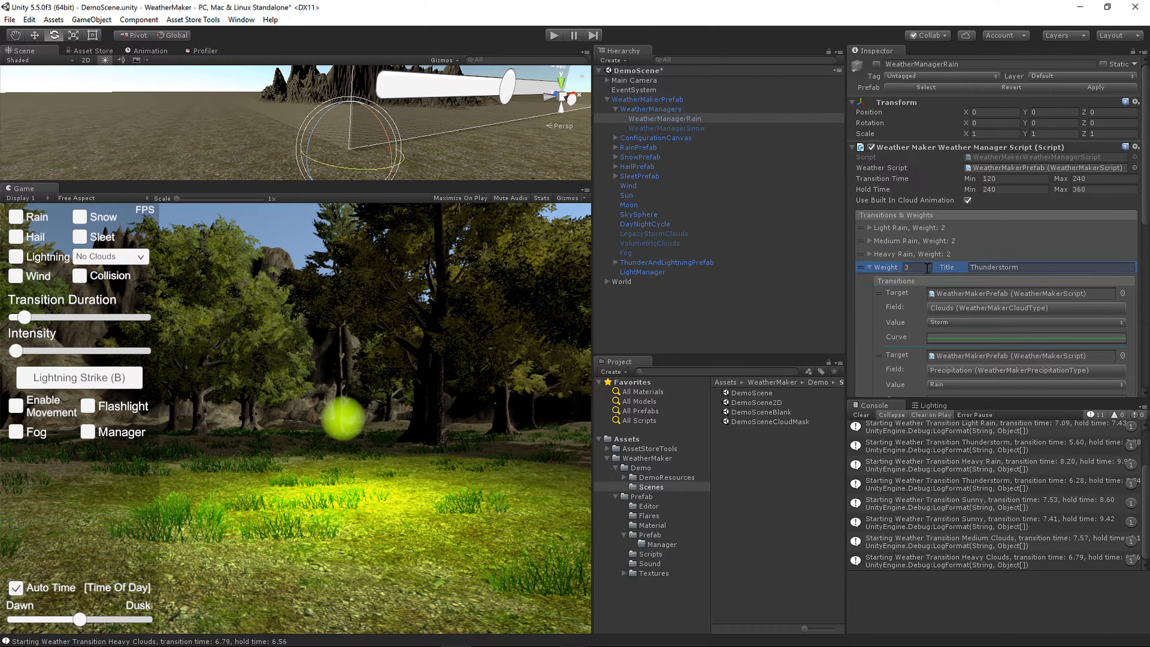
text(999)
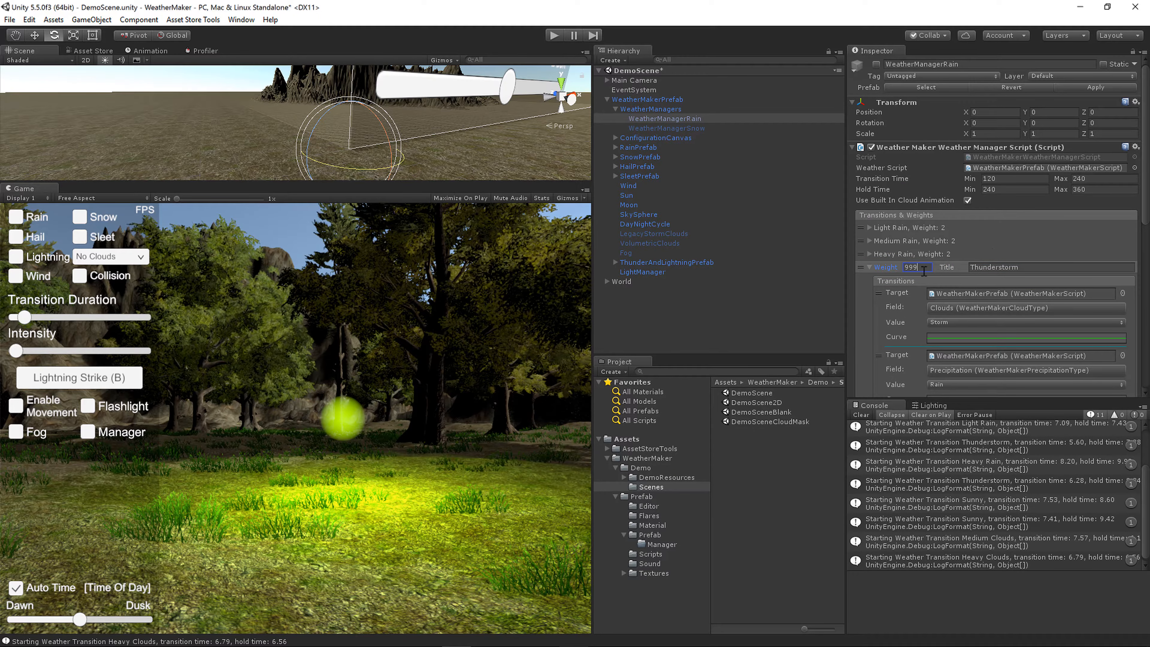
click(1005, 179)
key(ctrl+p)
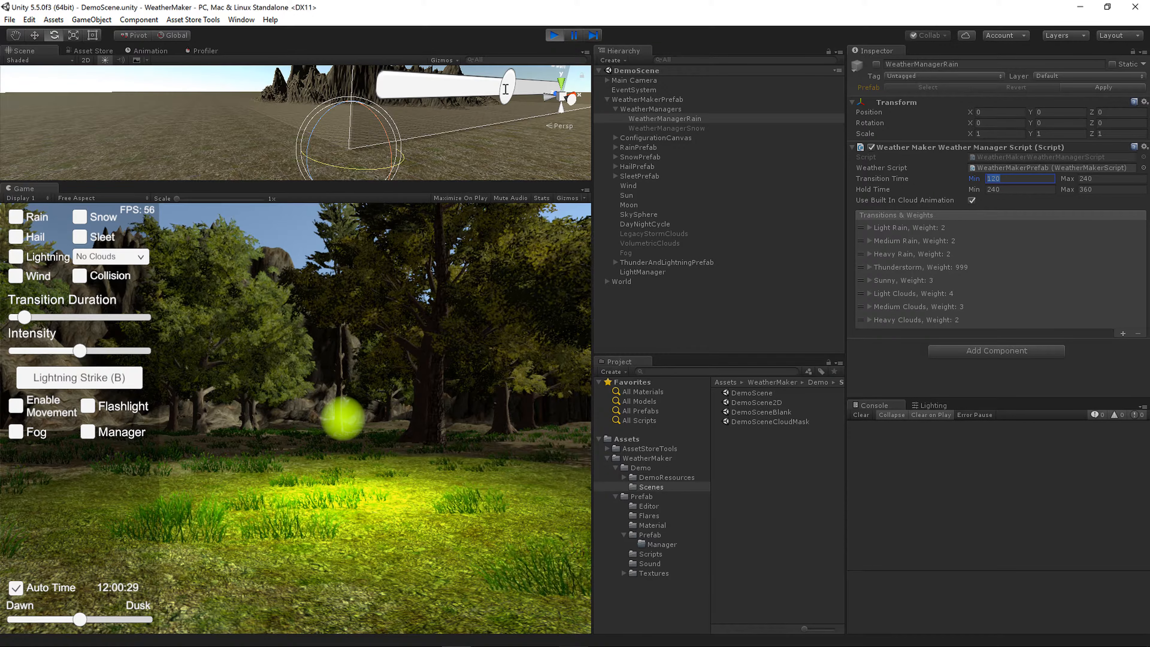
Step: Set WeatherManagerRain's Transition Time minimum and maximum both to 30, and enable Manager in the running demo scene
text(30)
key(Tab)
text(30)
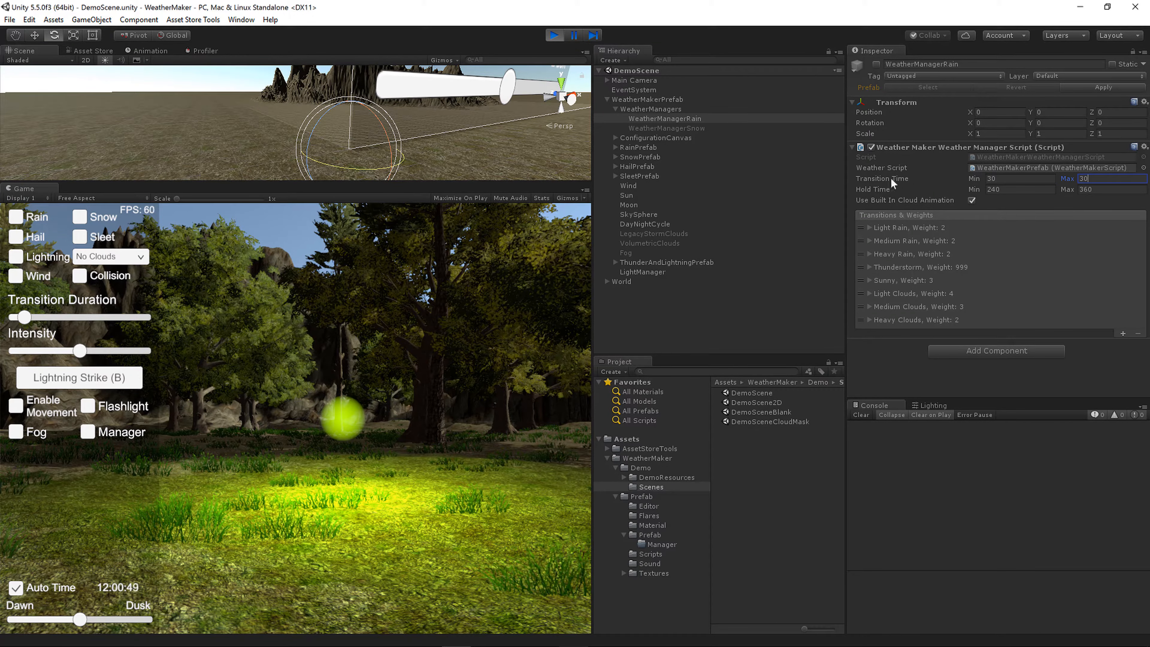
key(ctrl+s)
click(87, 432)
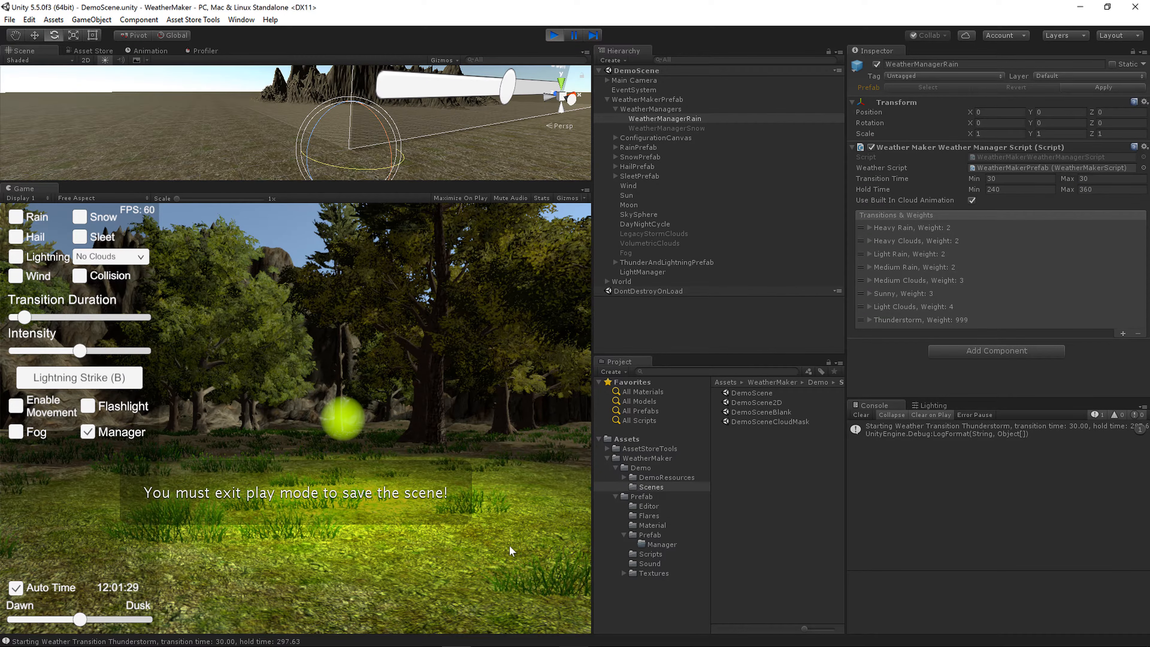
Step: Watch the sky during the Thunderstorm transition and select RainPrefab to inspect its falling particle settings
key(m)
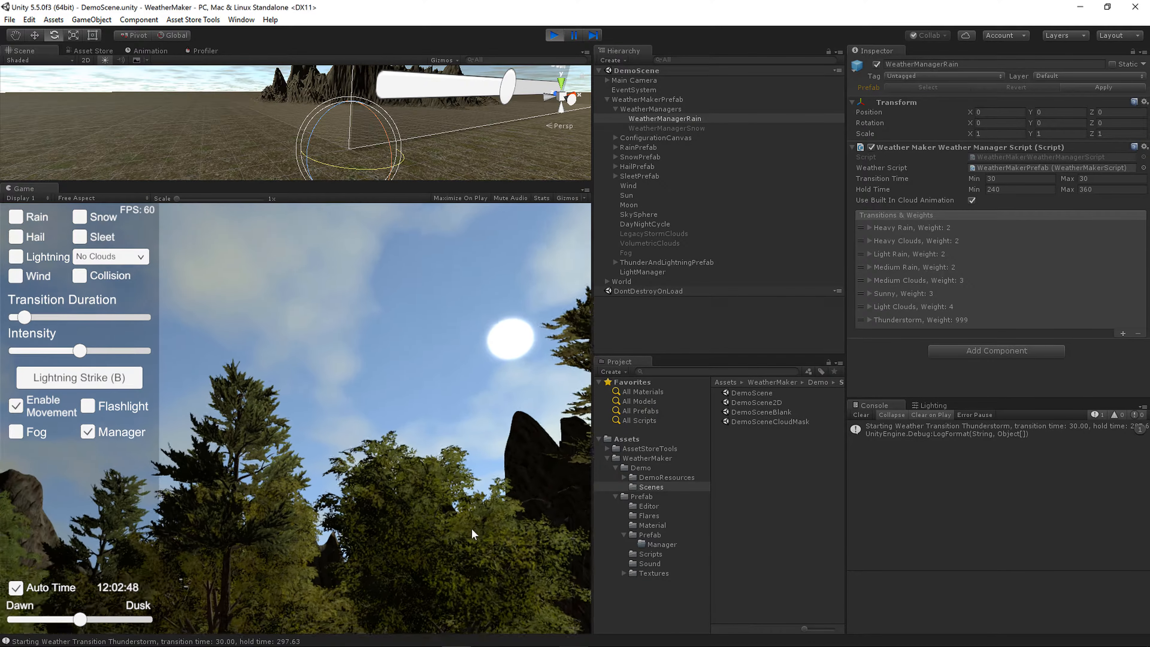
key(m)
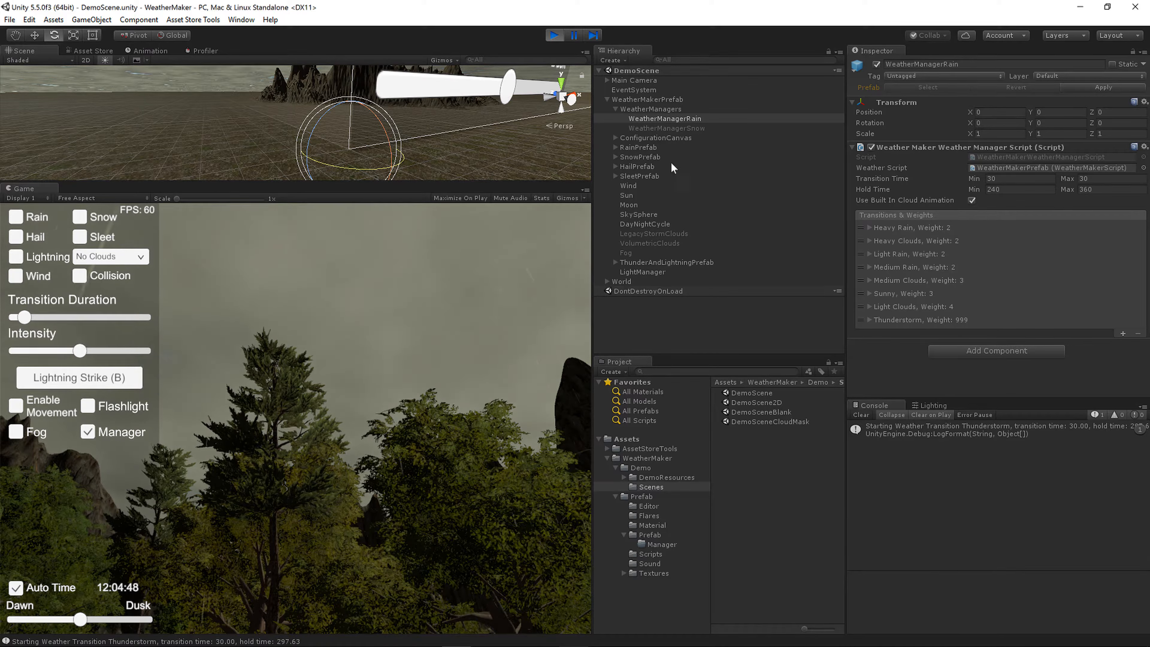
click(670, 147)
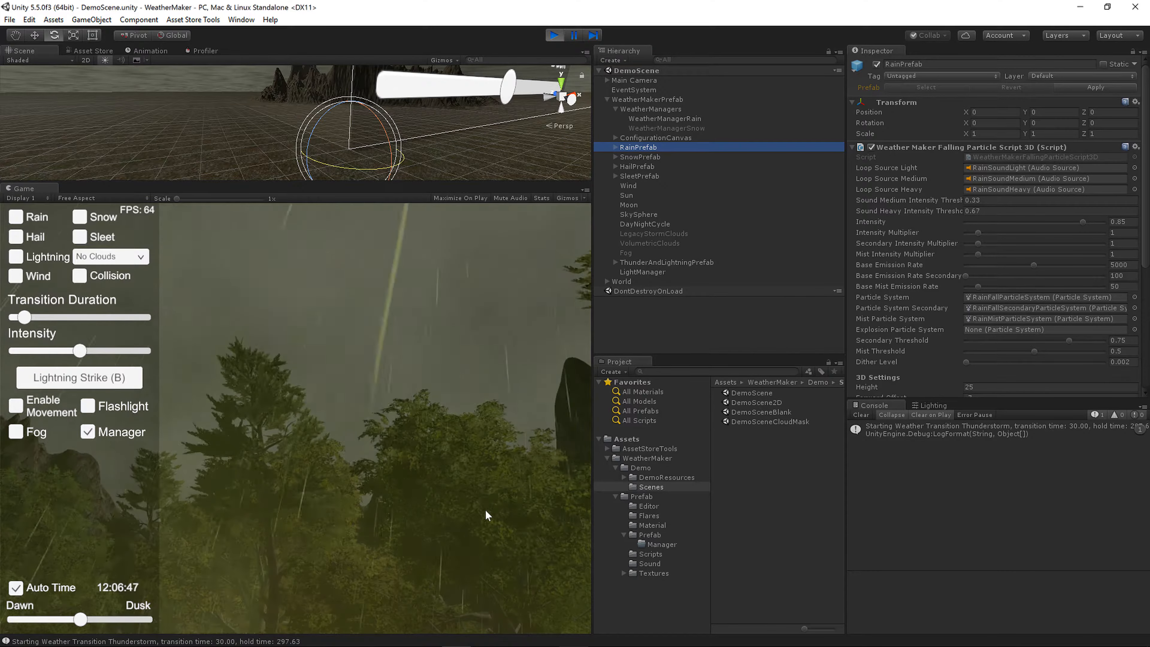
Step: Look around the stormy sky in the running demo scene and exit play mode
click(442, 519)
key(m)
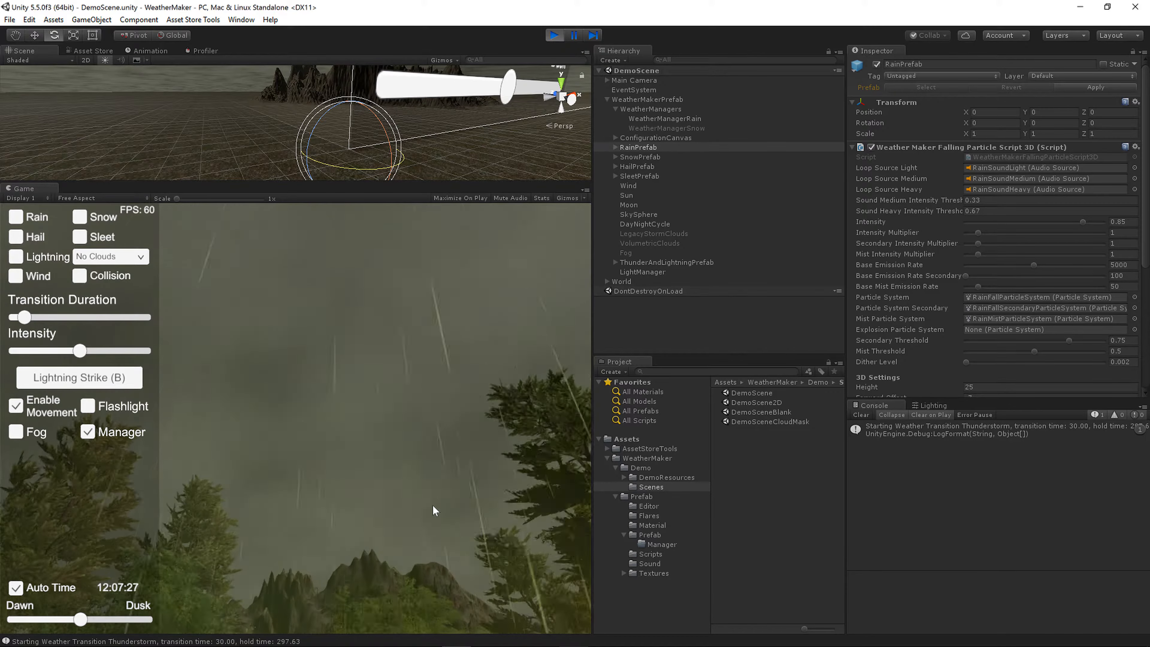
key(m)
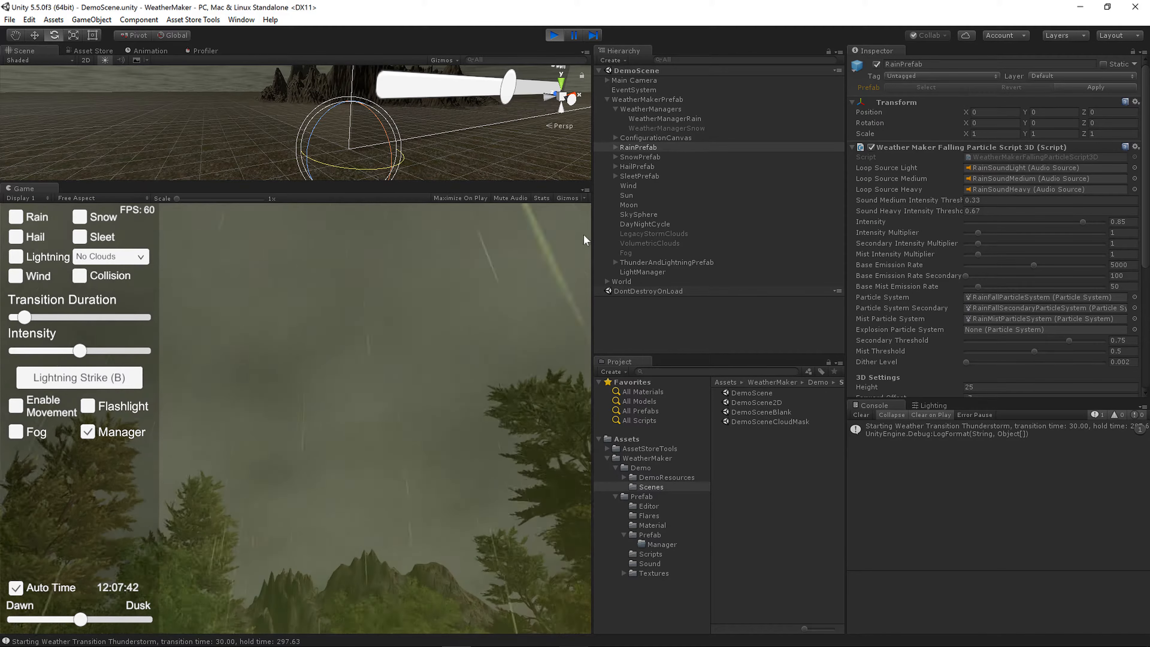
click(553, 35)
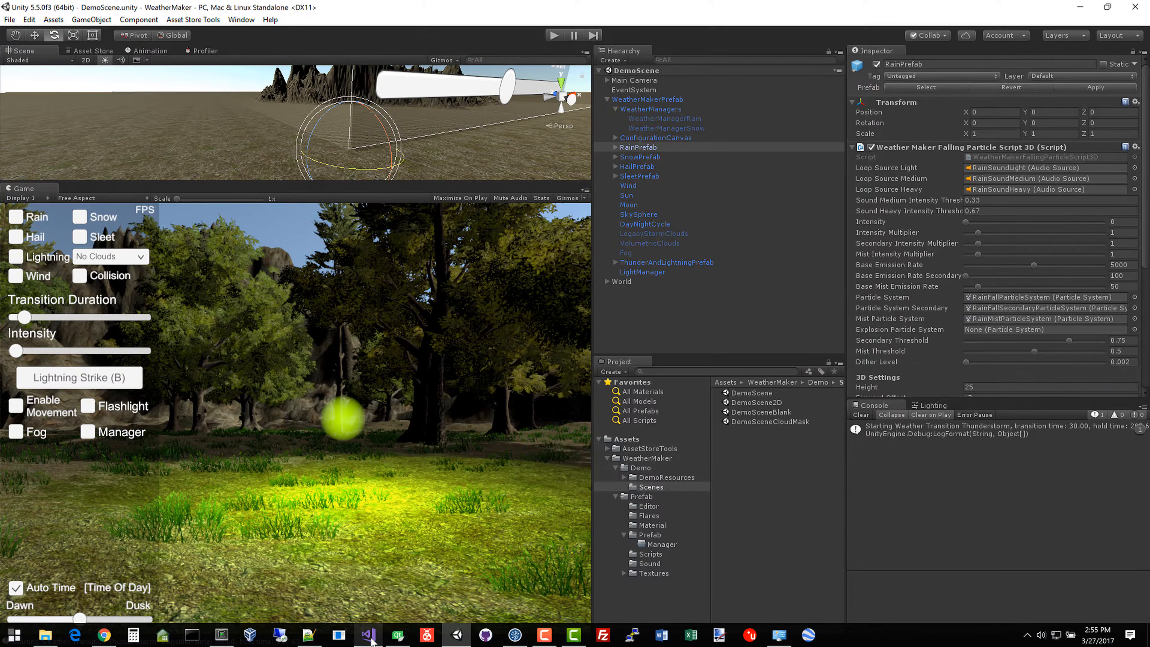
Step: Switch to Visual Studio and examine the default lightning and wind lines of StartNewTransitionGroup in WeatherMakerWeatherManagerScript.cs
click(369, 637)
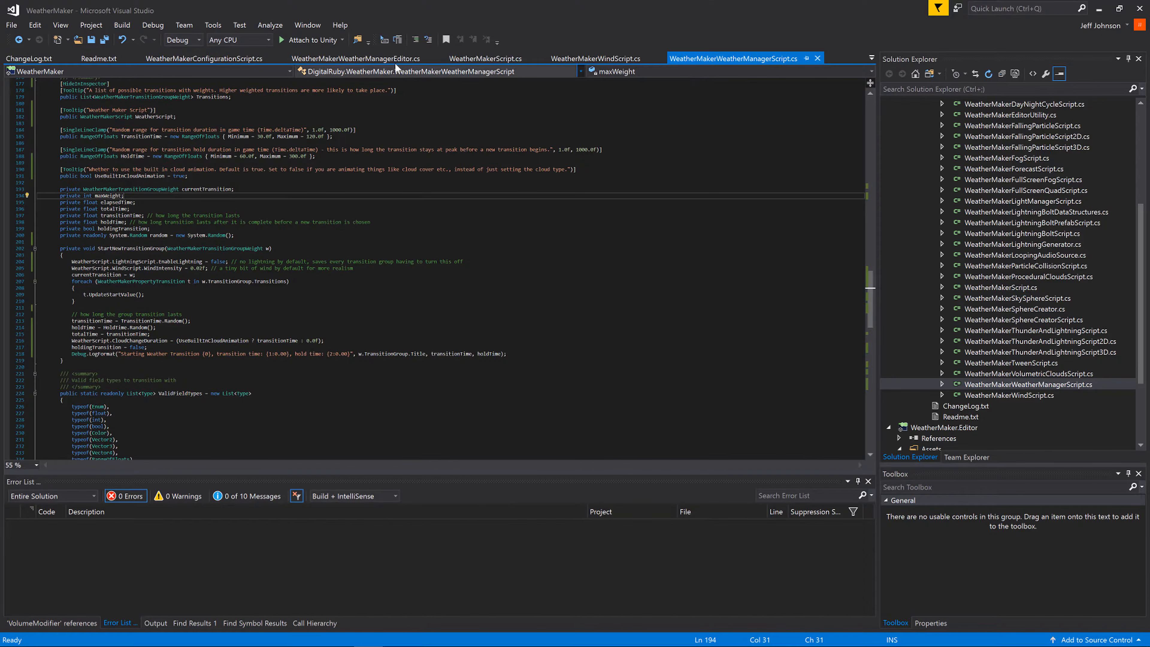
scroll(310, 334, down, 6)
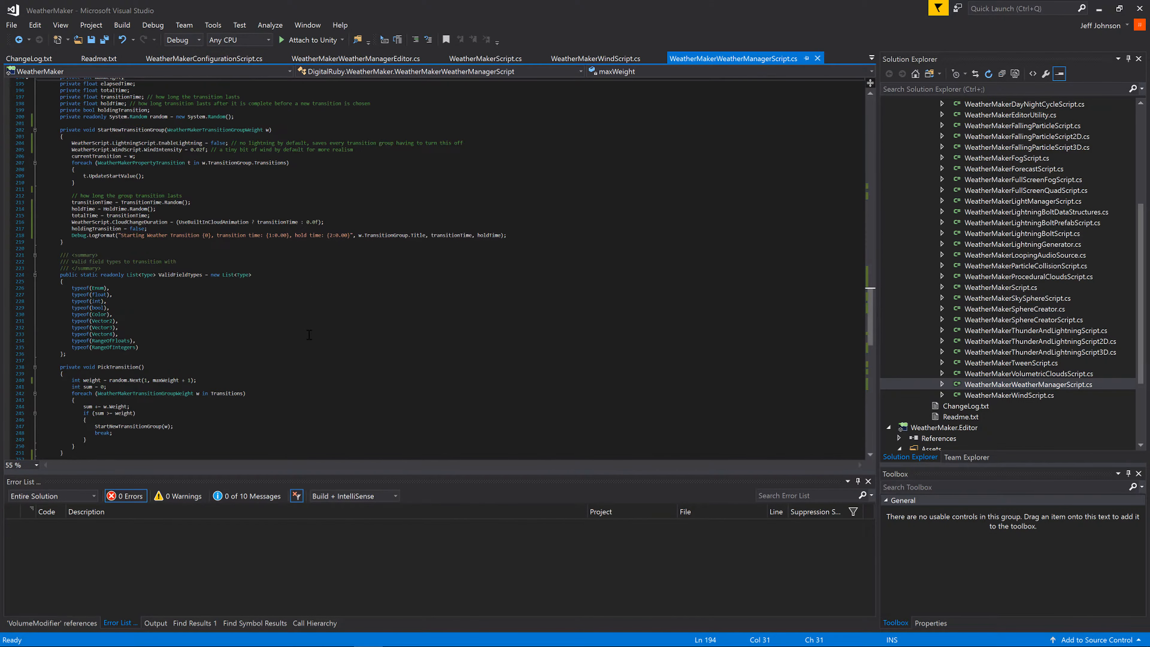
scroll(176, 230, down, 19)
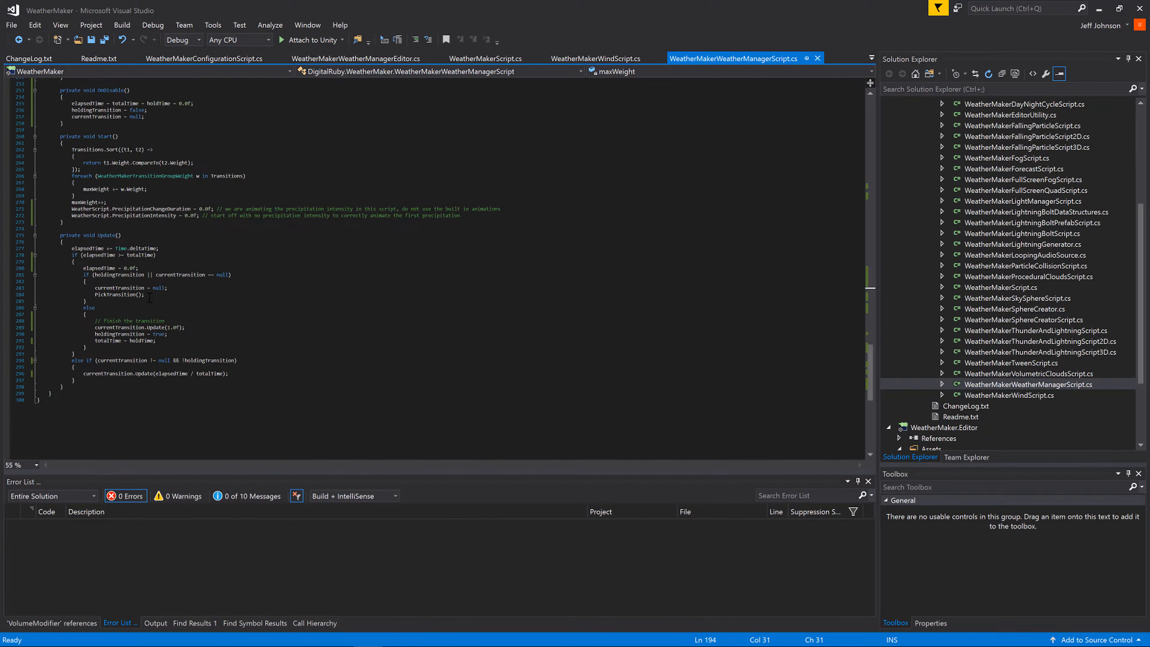
scroll(149, 298, up, 20)
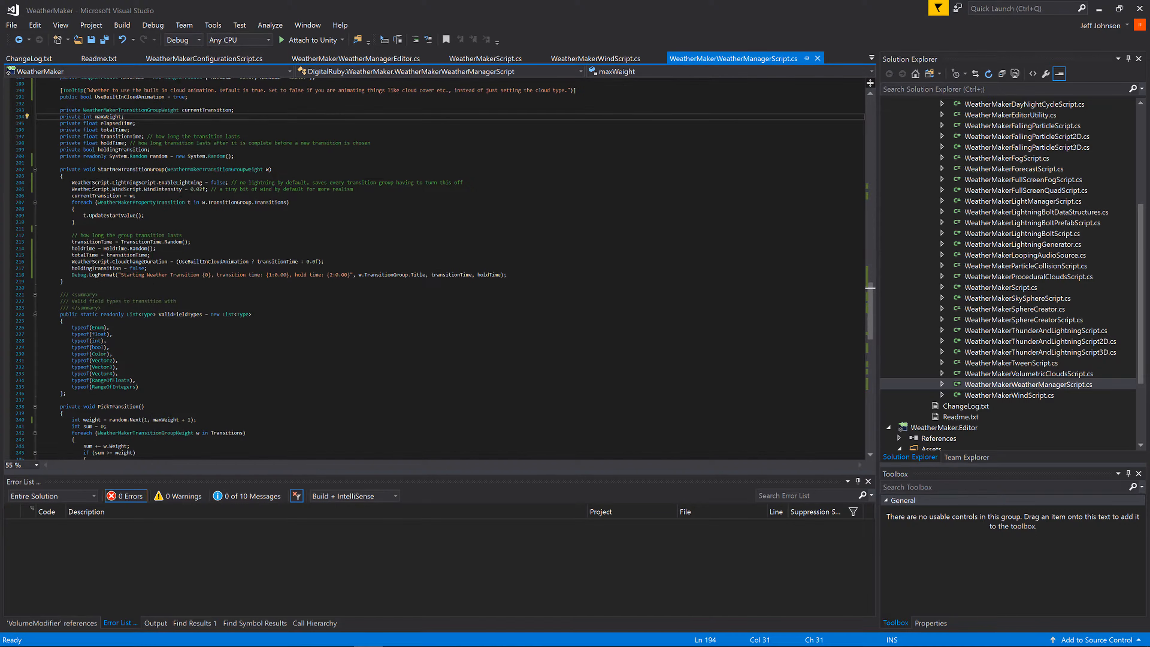
drag(71, 183, 227, 185)
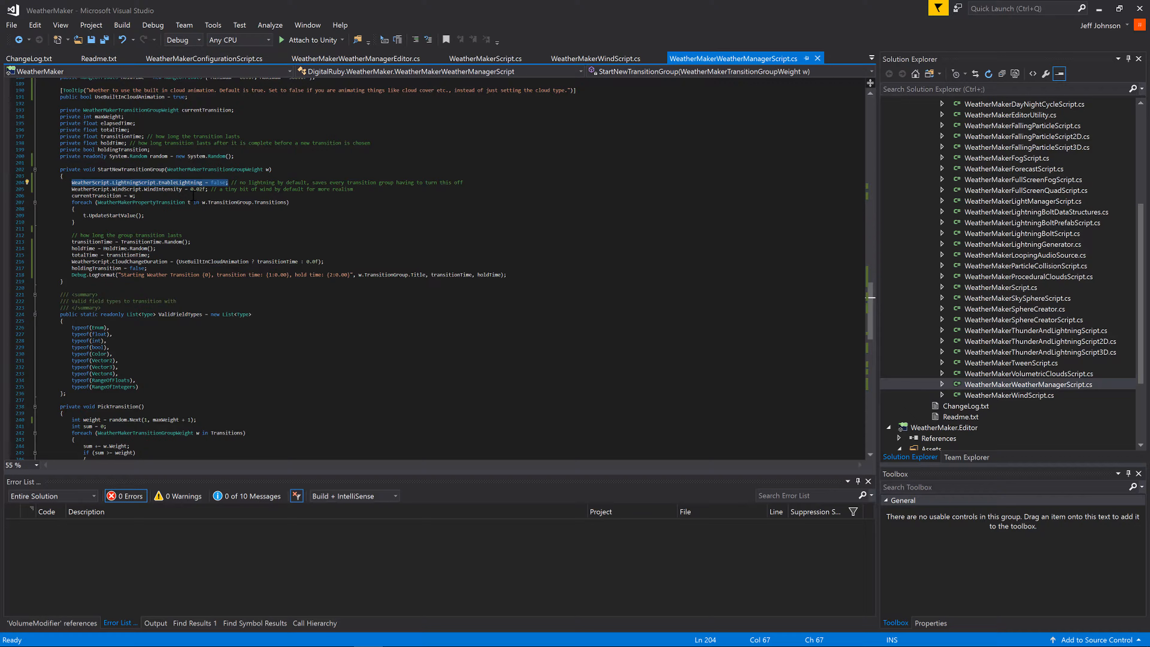
drag(72, 189, 206, 191)
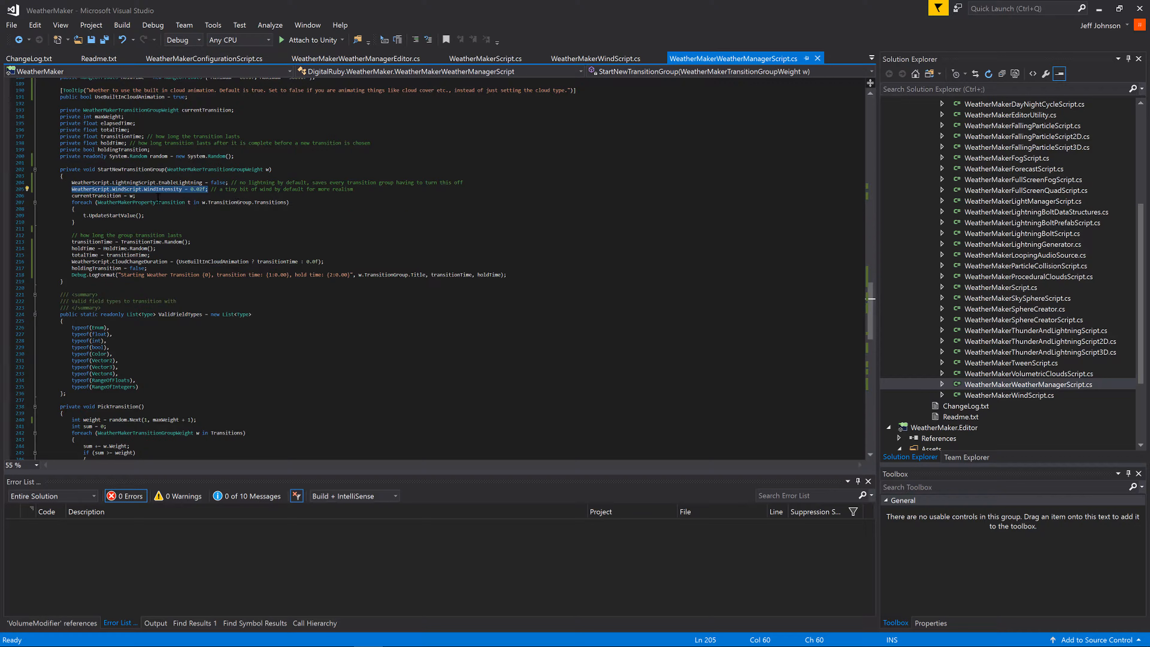
click(159, 196)
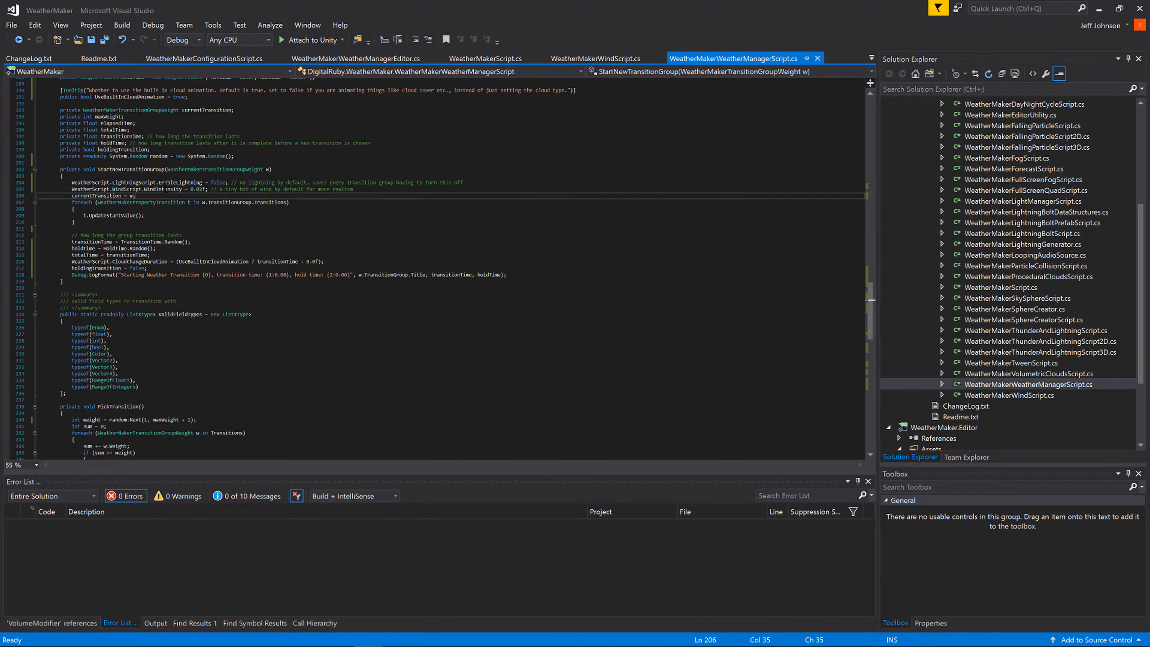
Step: Highlight the CloudChangeDuration assignment in StartNewTransitionGroup and examine how the transition time is set
mouse_move(162, 190)
drag(73, 261, 325, 262)
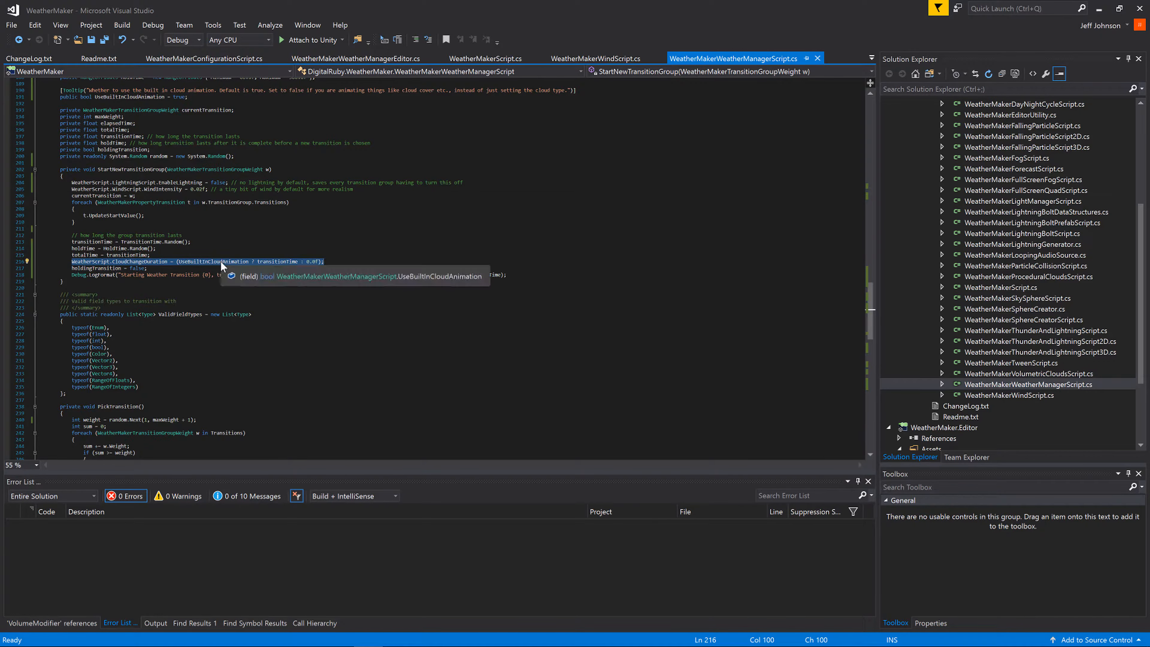
mouse_move(275, 260)
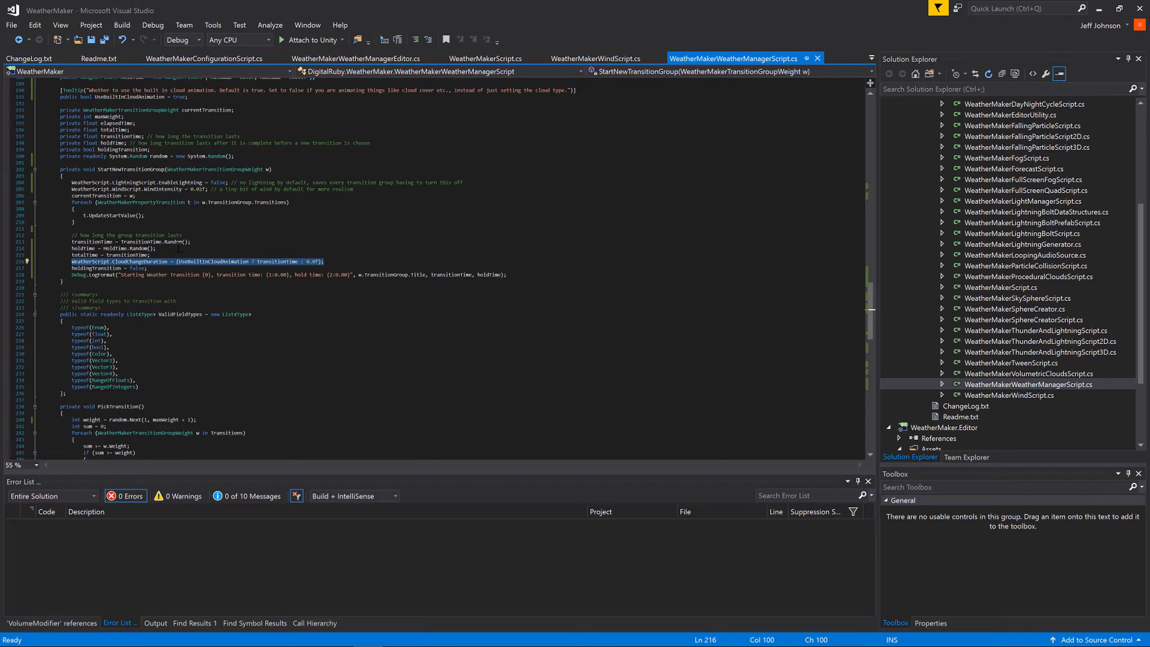
click(212, 241)
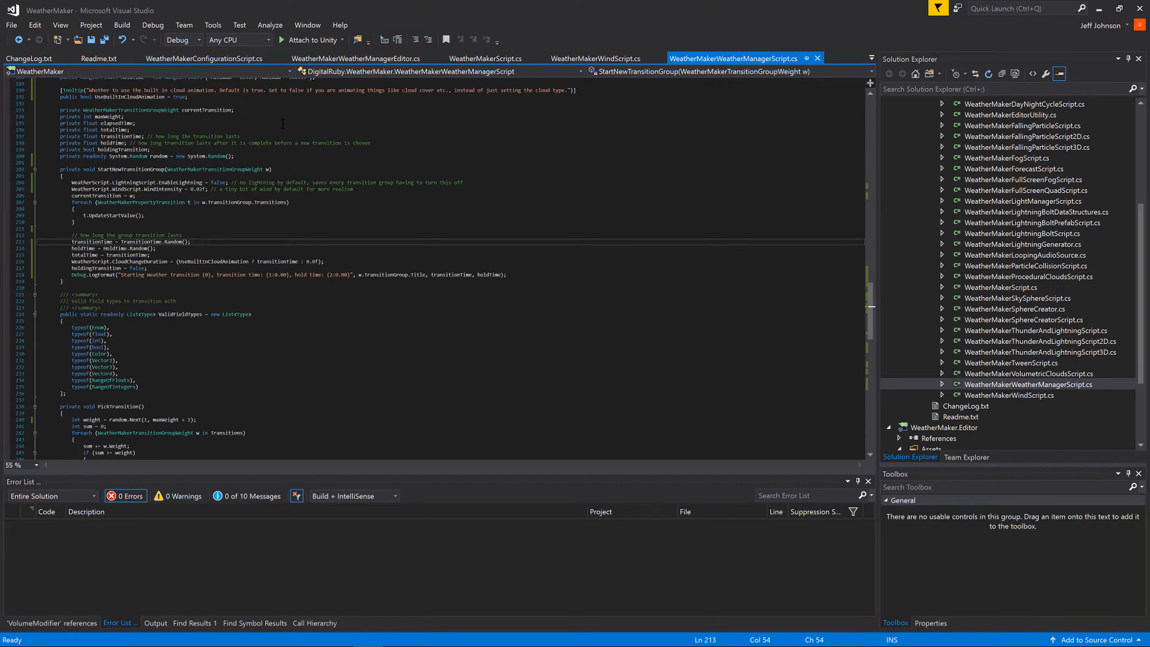
Step: Highlight the if block of ManagerChanged in WeatherMakerConfigurationScript.cs and the ActivateWeatherManager method name in WeatherMakerScript.cs
click(227, 58)
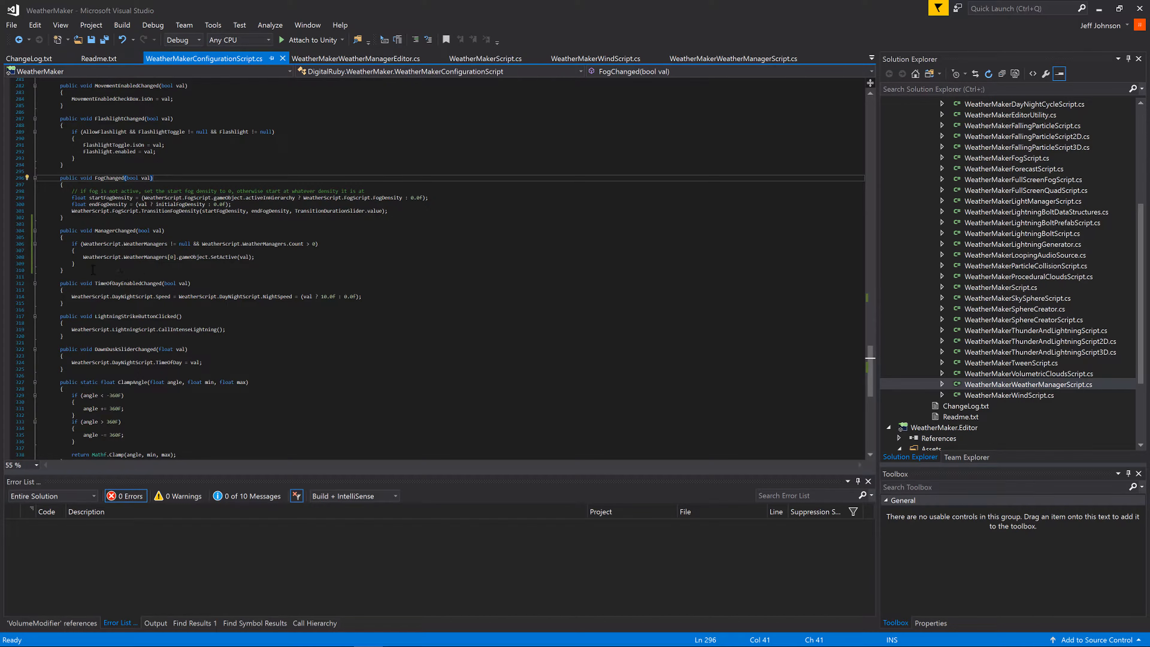
drag(88, 263, 7, 245)
click(64, 264)
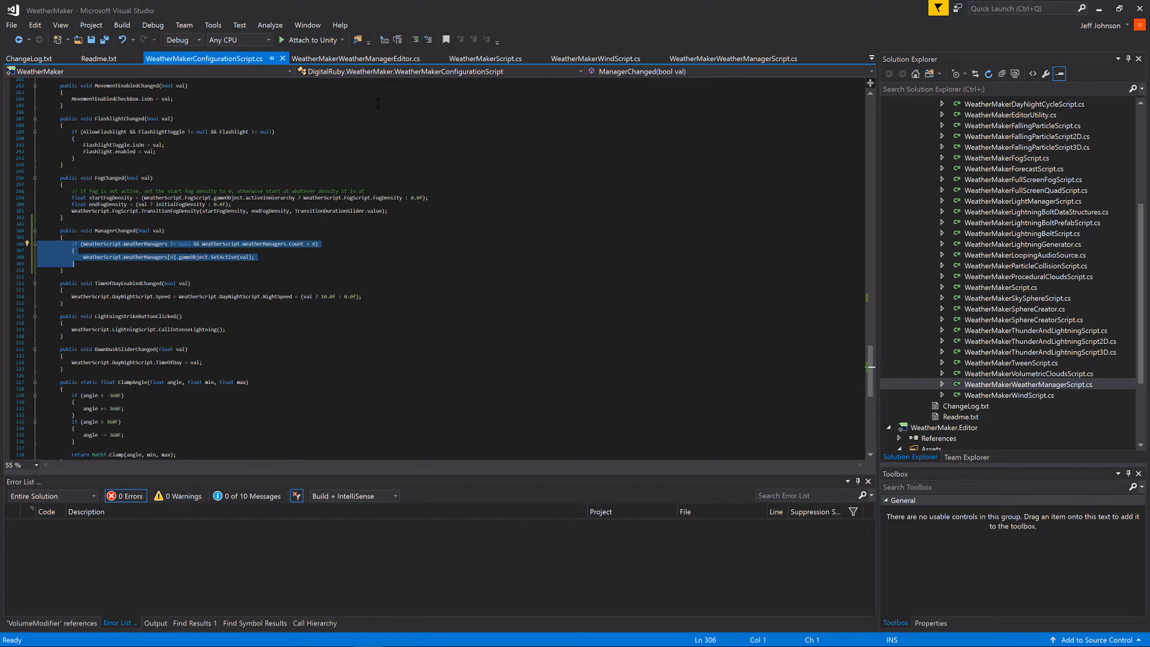
click(485, 58)
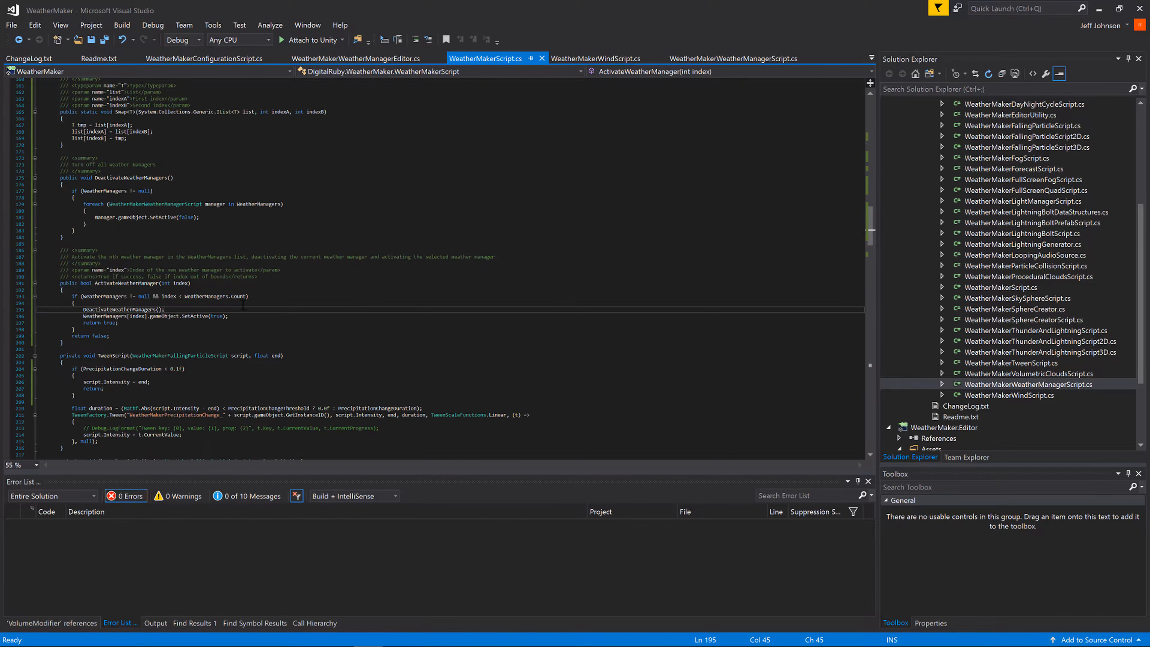
double_click(123, 283)
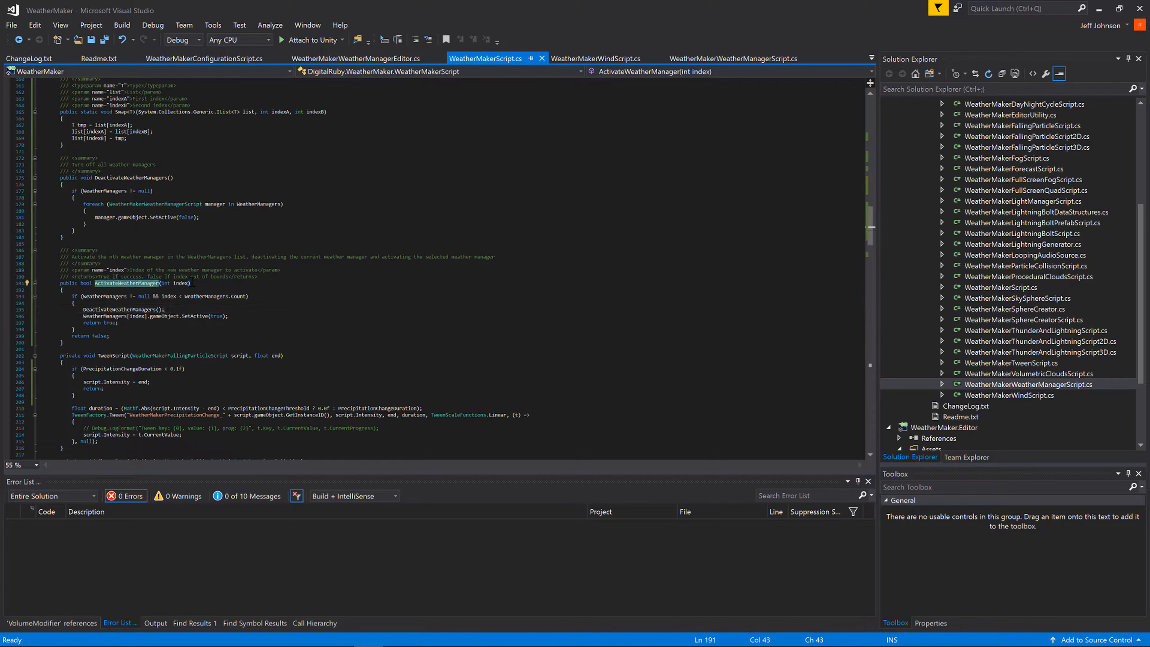
Step: Switch to Unity, select WeatherMakerPrefab, and examine the Weather Managers list among its dependencies
mouse_move(357, 638)
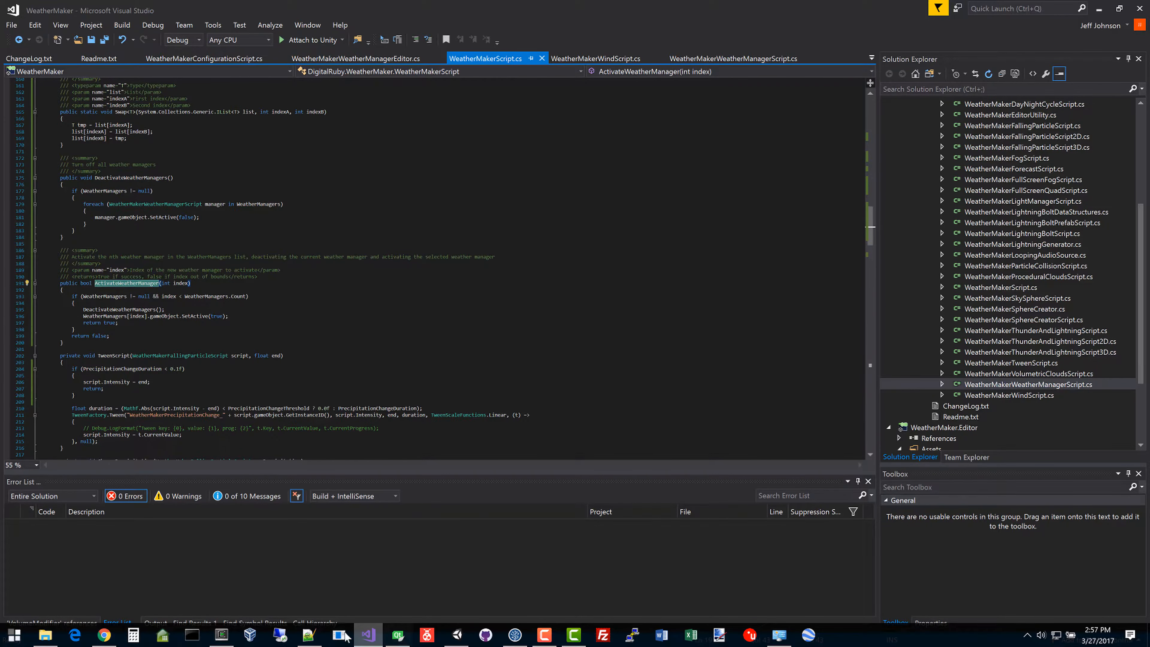
click(457, 635)
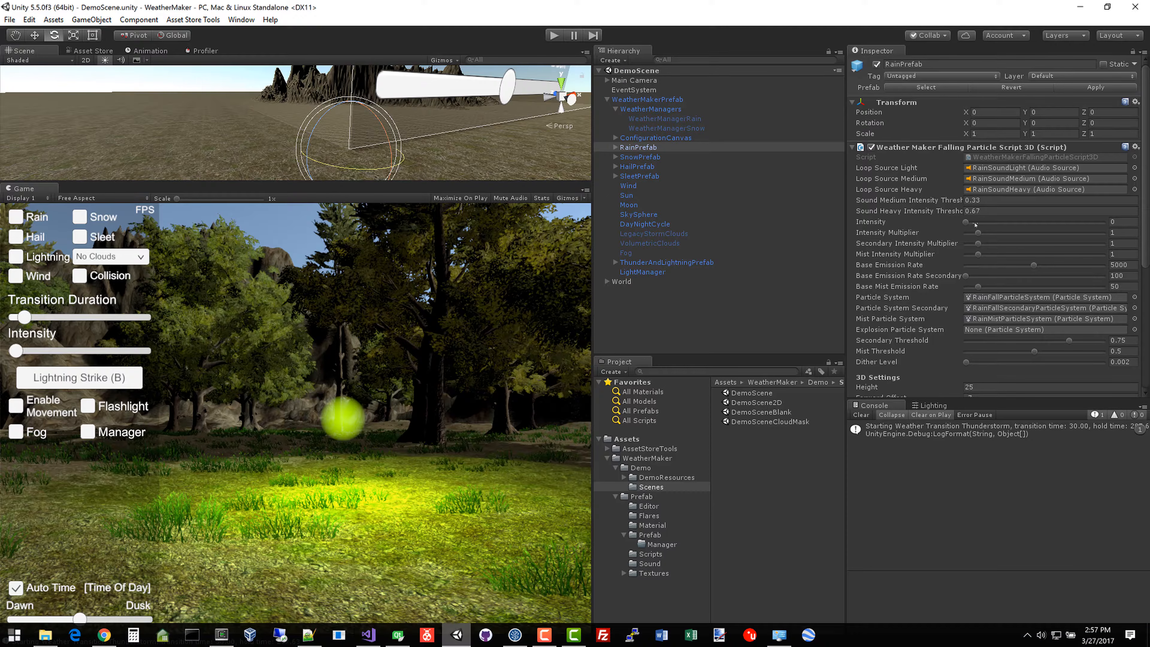
click(657, 96)
scroll(928, 298, down, 10)
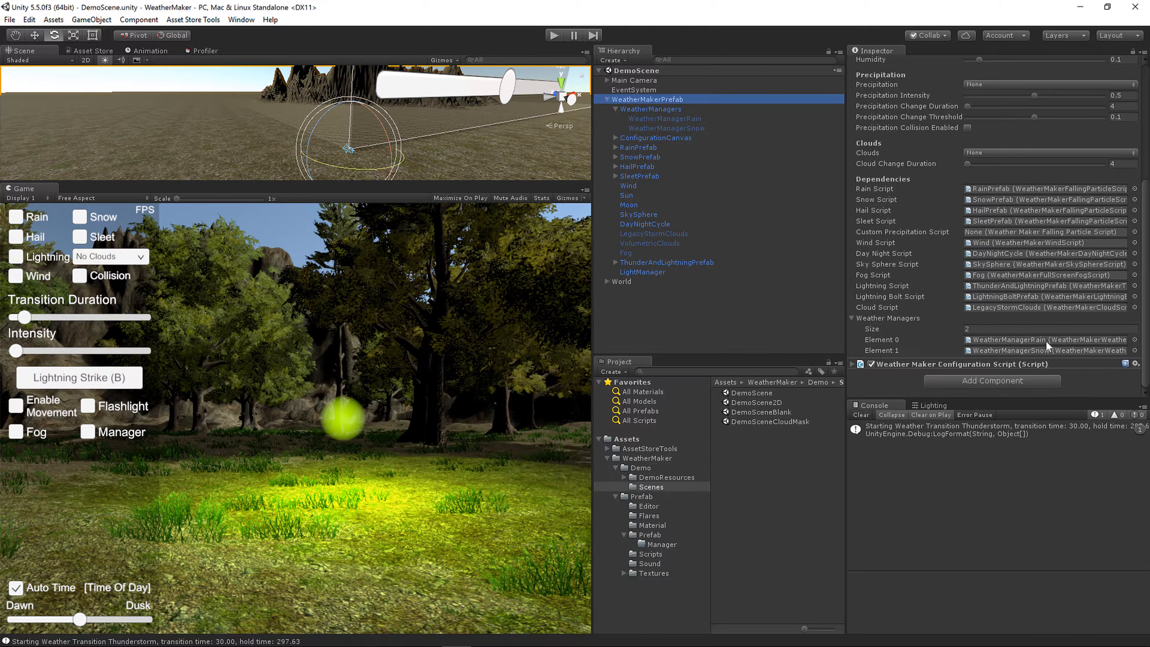